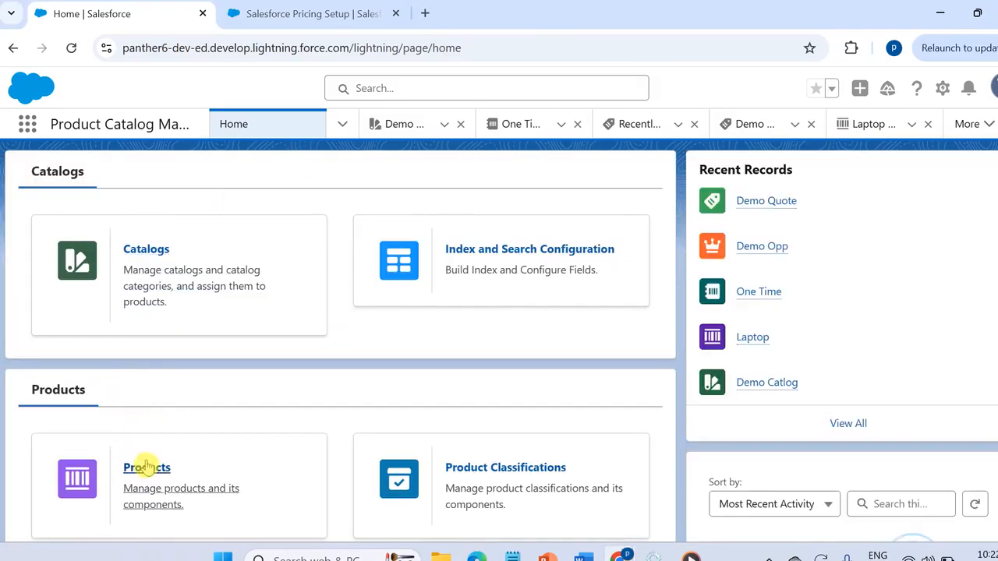
- Start a new product record with the Commercial record type from the Products list
{"action": "left_click", "coordinate": [147, 464]}
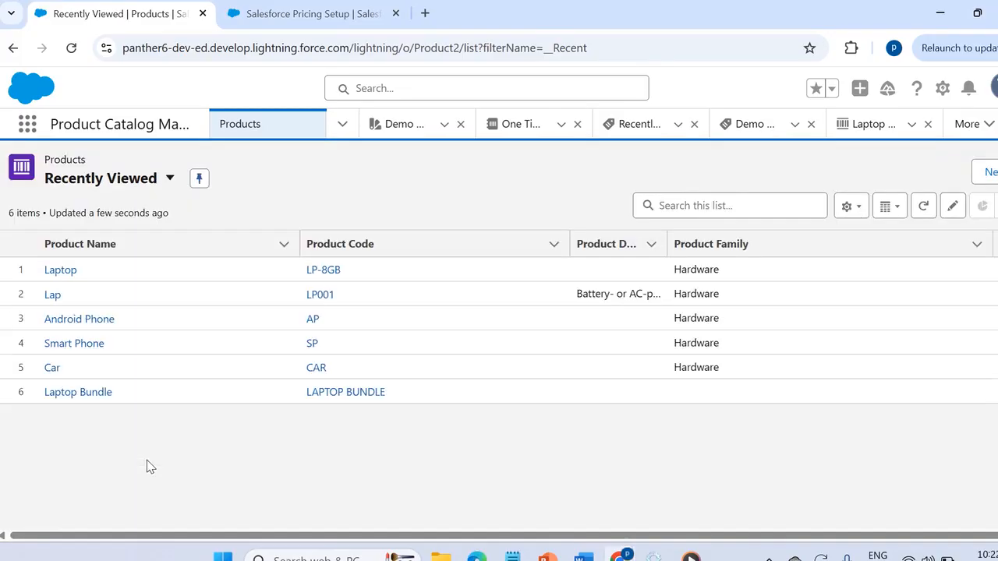
{"action": "left_click", "coordinate": [988, 176]}
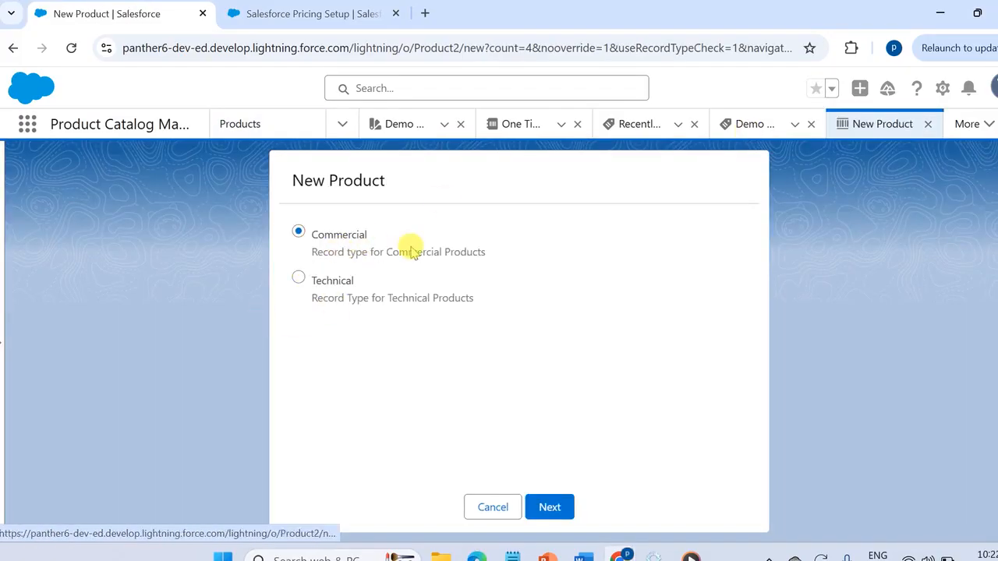
{"action": "left_click", "coordinate": [549, 507]}
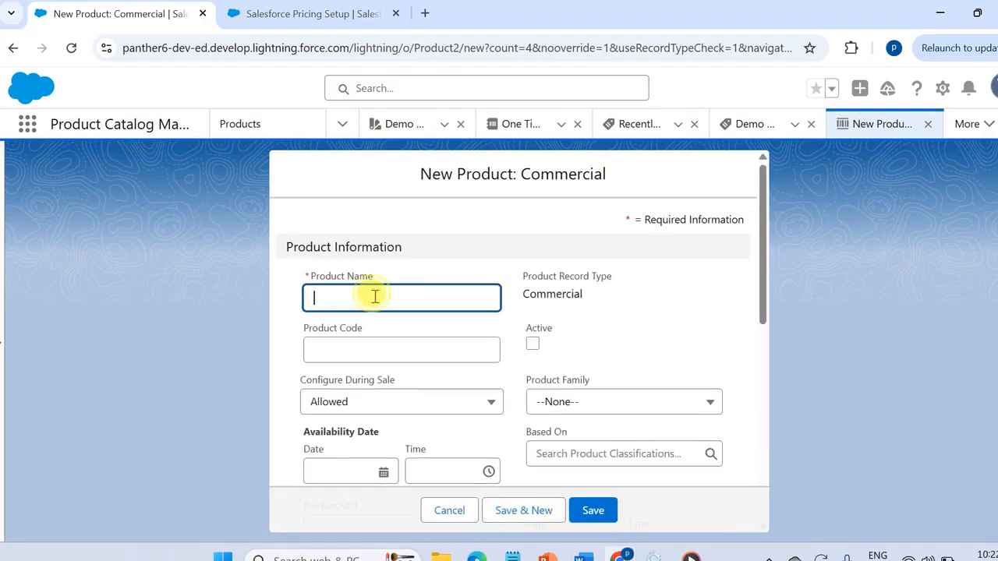
- Name the new product Laptop, give it the product code LP-8GB and mark it active
{"action": "left_click", "coordinate": [376, 294]}
{"action": "left_click", "coordinate": [425, 366]}
{"action": "left_click", "coordinate": [358, 351]}
{"action": "left_click", "coordinate": [445, 164]}
{"action": "left_click", "coordinate": [533, 344]}
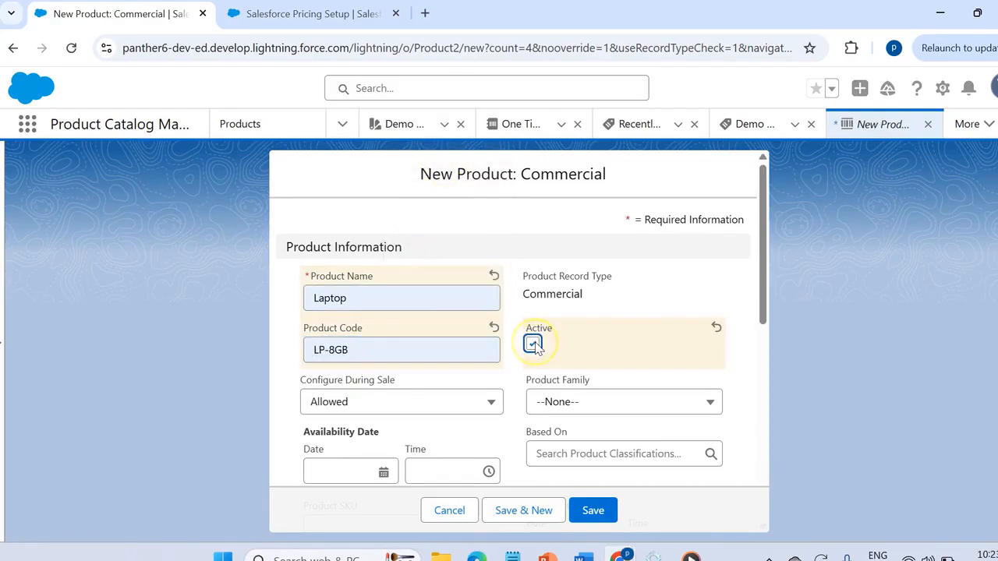
- Set the product family to Hardware and the availability date to 10 September 2025, and save the product
{"action": "left_click", "coordinate": [557, 400]}
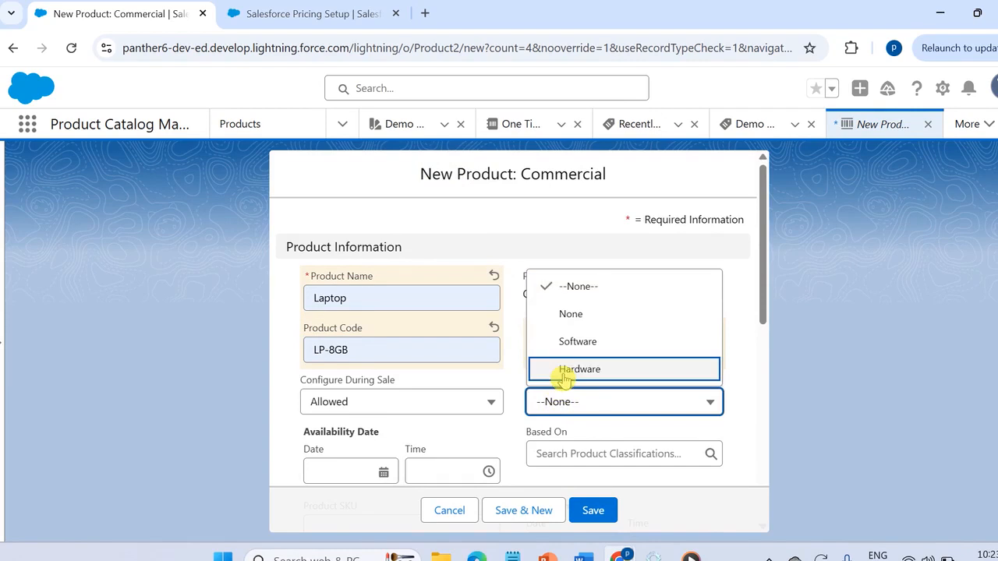
{"action": "left_click", "coordinate": [558, 374]}
{"action": "scroll", "coordinate": [516, 376], "scroll_direction": "down", "scroll_amount": 3}
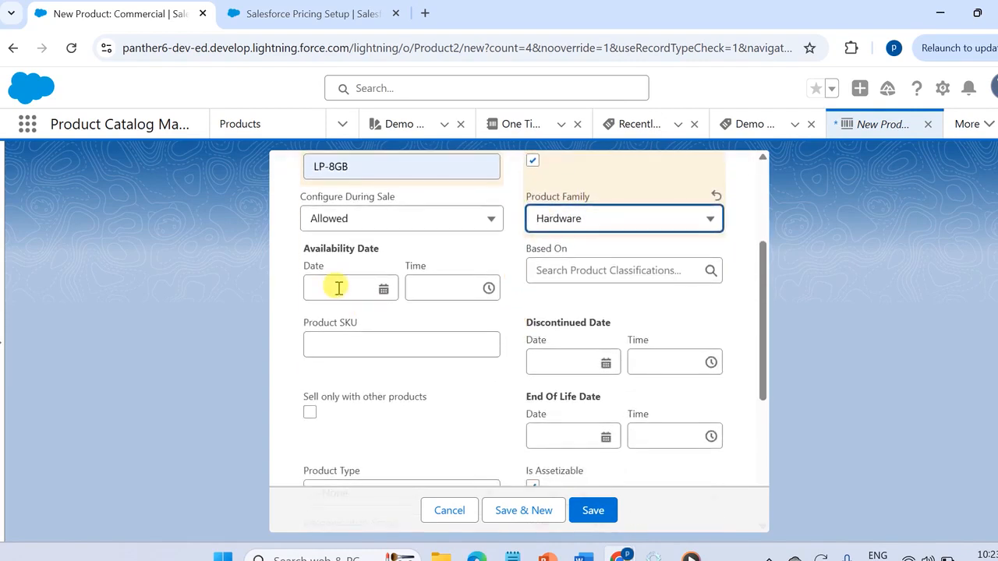
{"action": "left_click", "coordinate": [335, 287]}
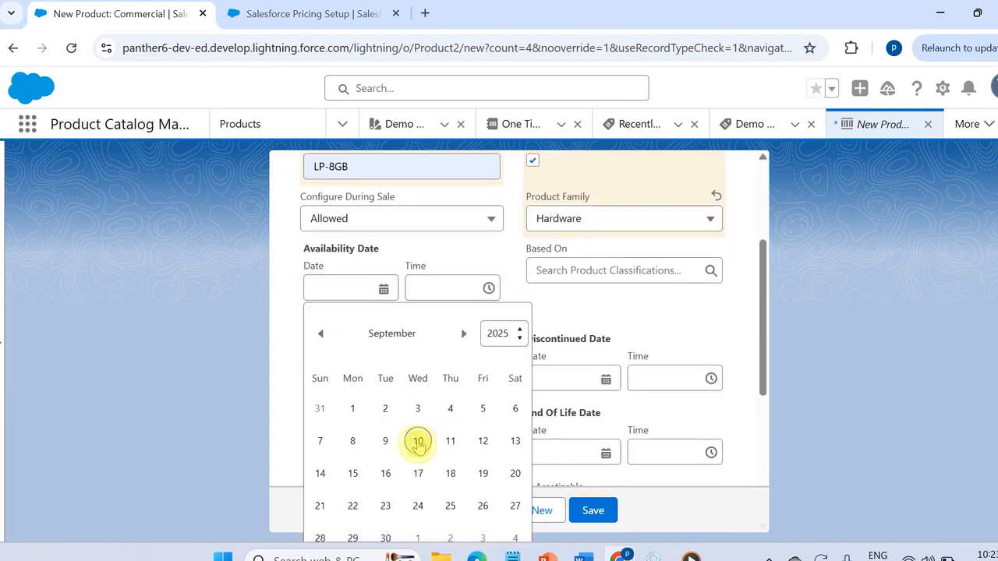
{"action": "left_click", "coordinate": [418, 442]}
{"action": "scroll", "coordinate": [412, 382], "scroll_direction": "down", "scroll_amount": 3}
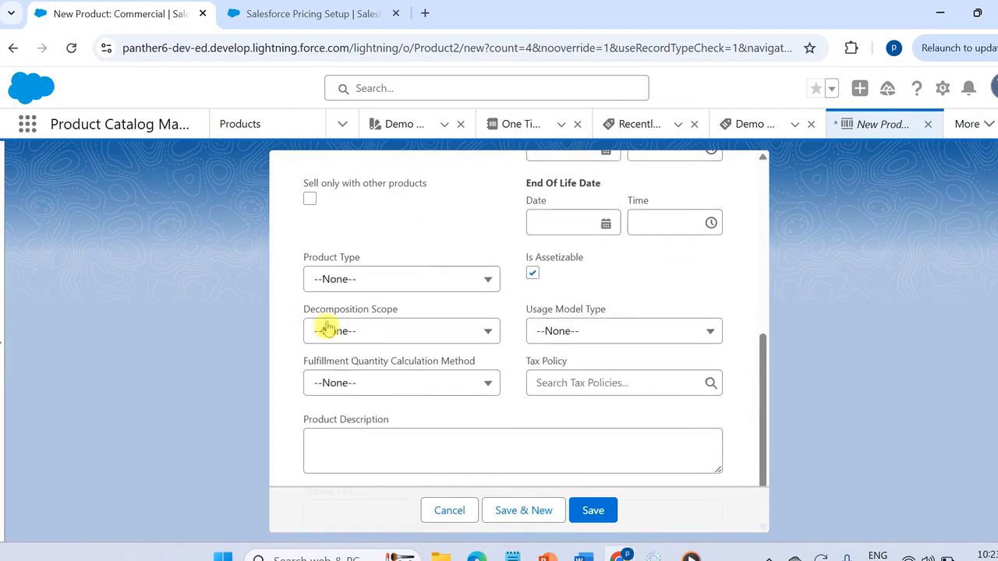
{"action": "left_click_drag", "start_coordinate": [300, 263], "coordinate": [370, 271]}
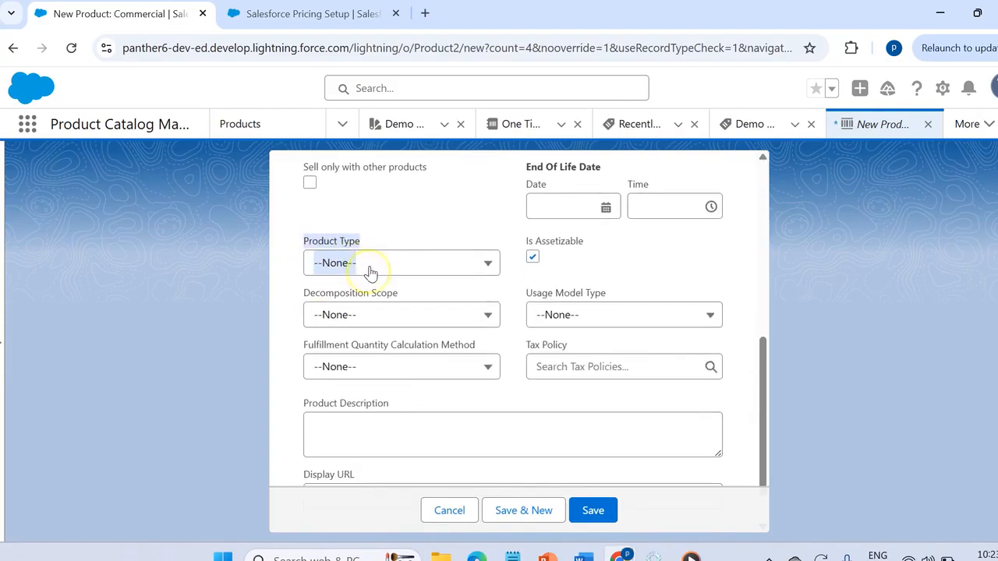
{"action": "left_click", "coordinate": [372, 271]}
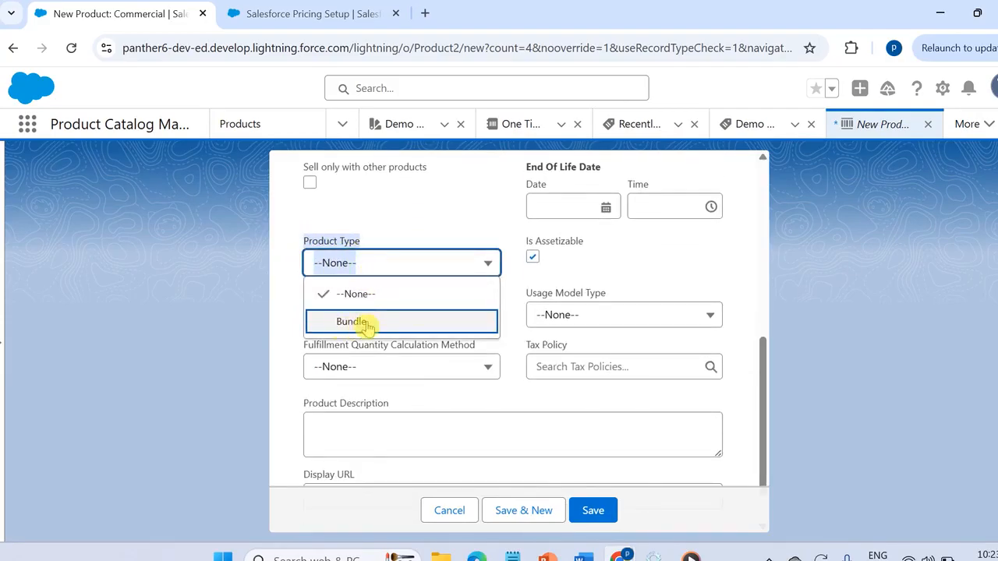
{"action": "left_click", "coordinate": [593, 510]}
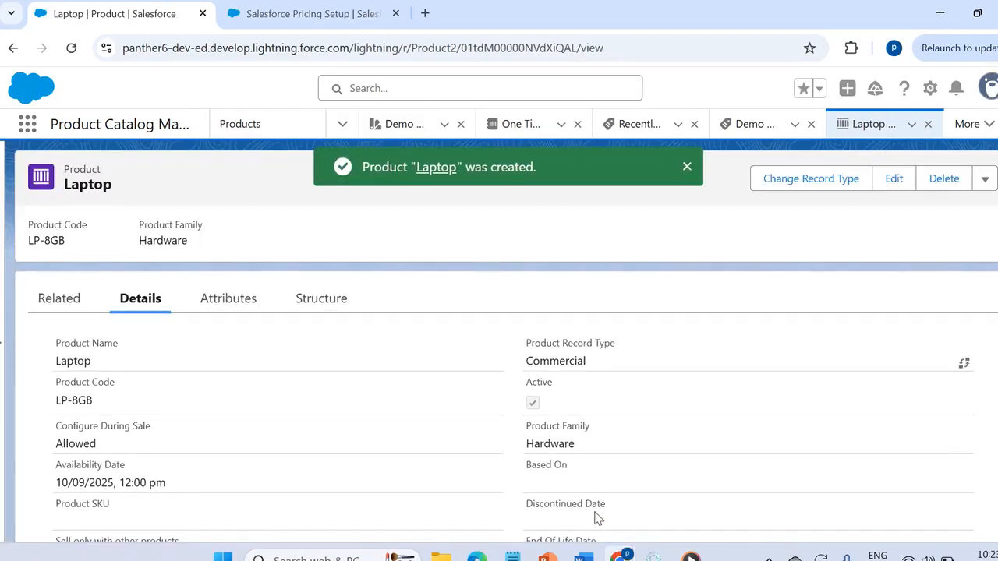
- Add a default product selling model option to the Laptop product using the One Time selling model, and save it
{"action": "left_click", "coordinate": [61, 302]}
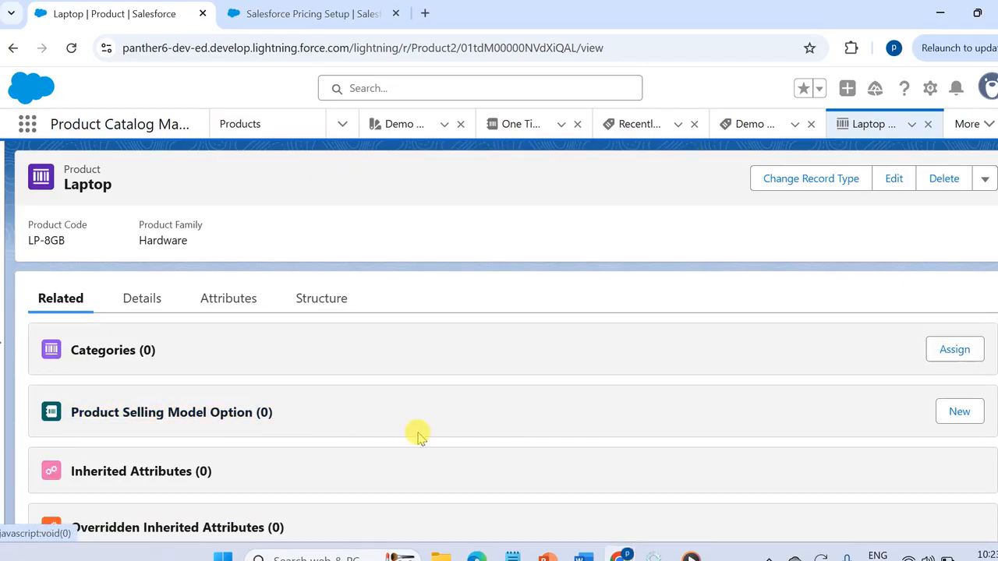
{"action": "left_click", "coordinate": [944, 425]}
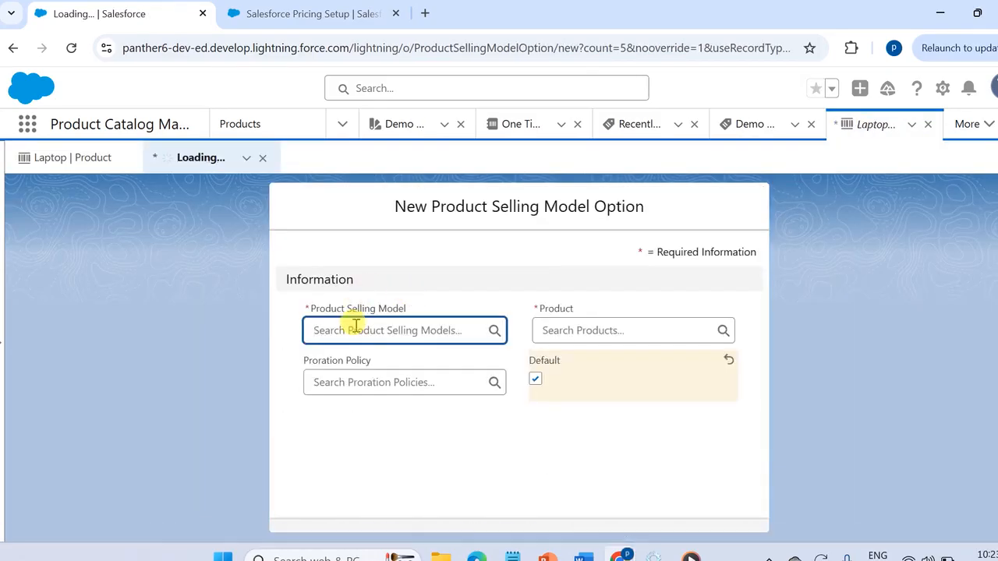
{"action": "left_click", "coordinate": [355, 324]}
{"action": "left_click", "coordinate": [356, 279]}
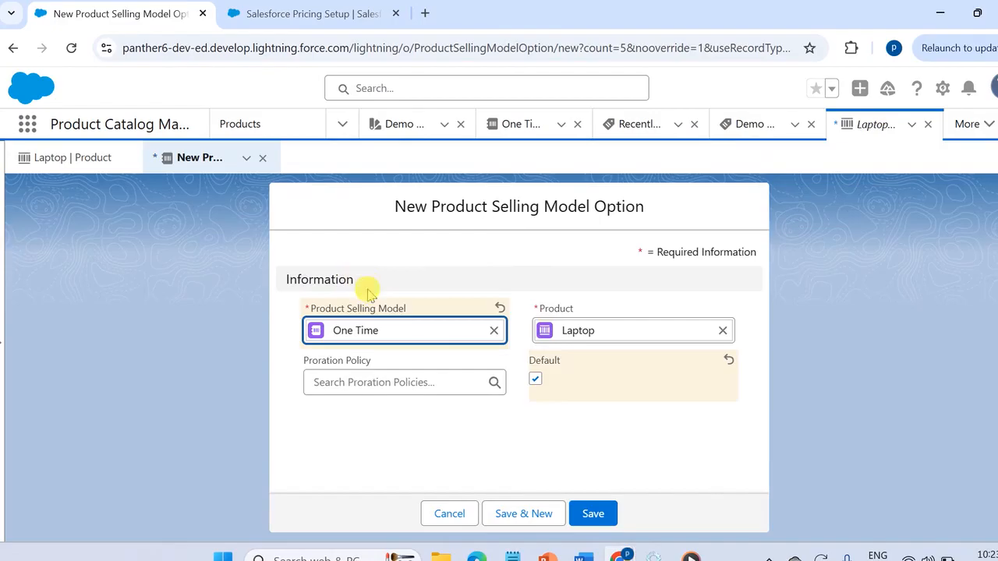
{"action": "left_click", "coordinate": [592, 513]}
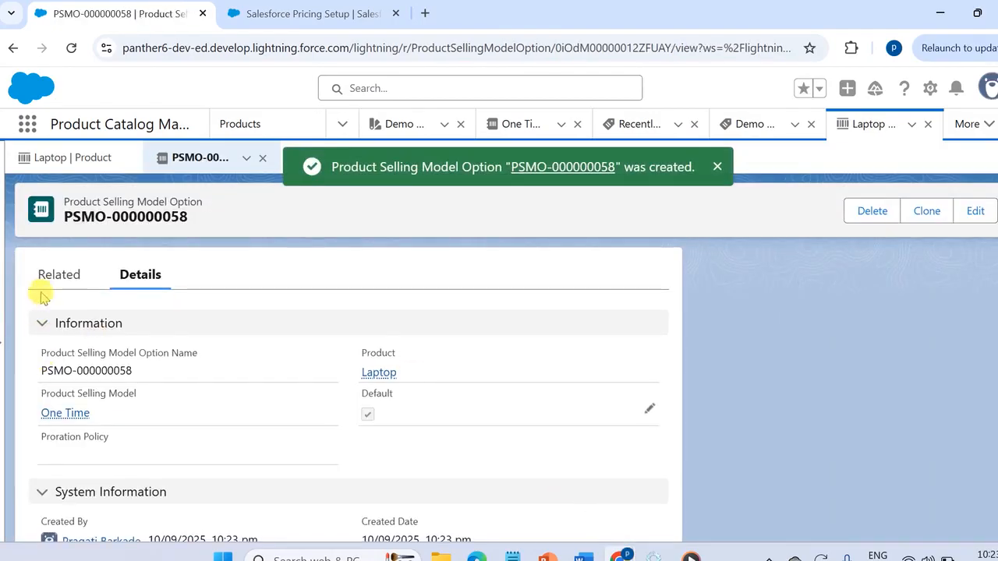
- Return to the Laptop product and start adding a standard price in its related price books
{"action": "left_click", "coordinate": [90, 168]}
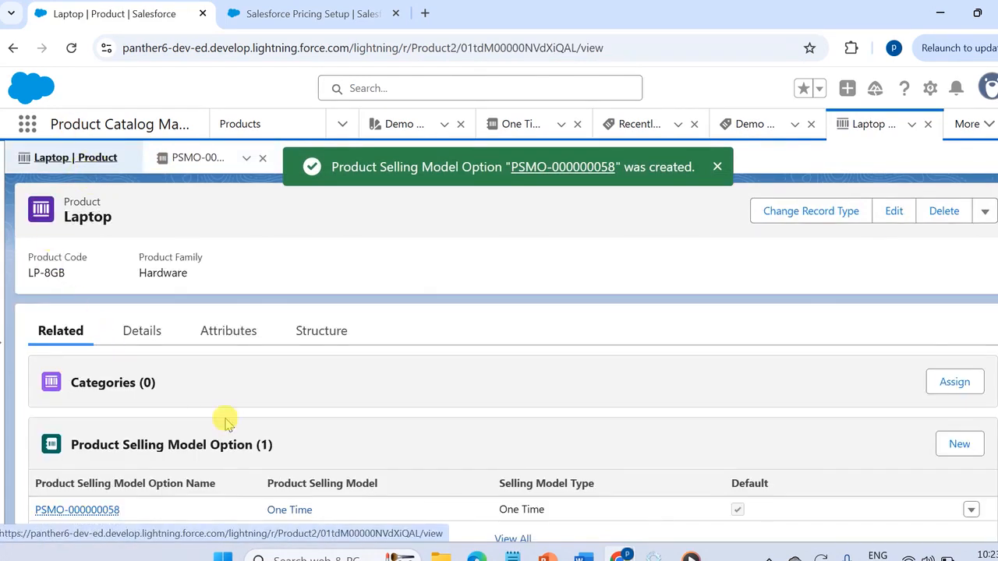
{"action": "scroll", "coordinate": [224, 421], "scroll_direction": "down", "scroll_amount": 10}
{"action": "scroll", "coordinate": [226, 423], "scroll_direction": "down", "scroll_amount": 8}
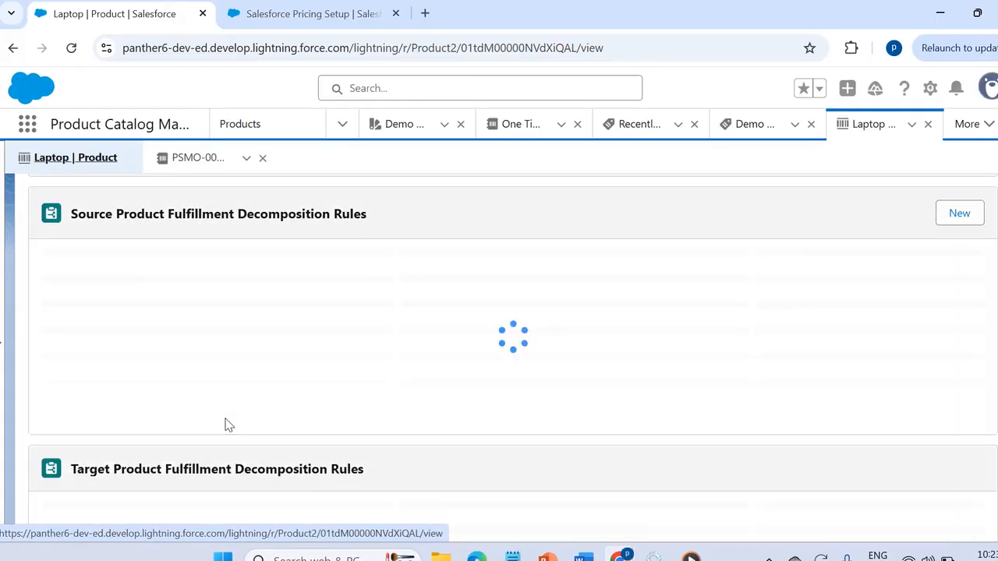
{"action": "scroll", "coordinate": [224, 424], "scroll_direction": "down", "scroll_amount": 3}
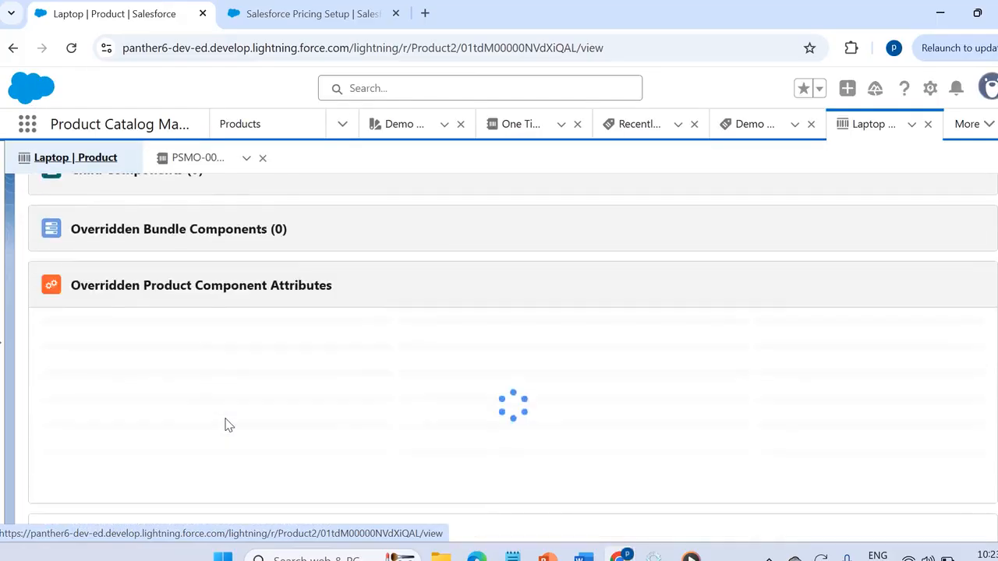
{"action": "scroll", "coordinate": [225, 423], "scroll_direction": "down", "scroll_amount": 3}
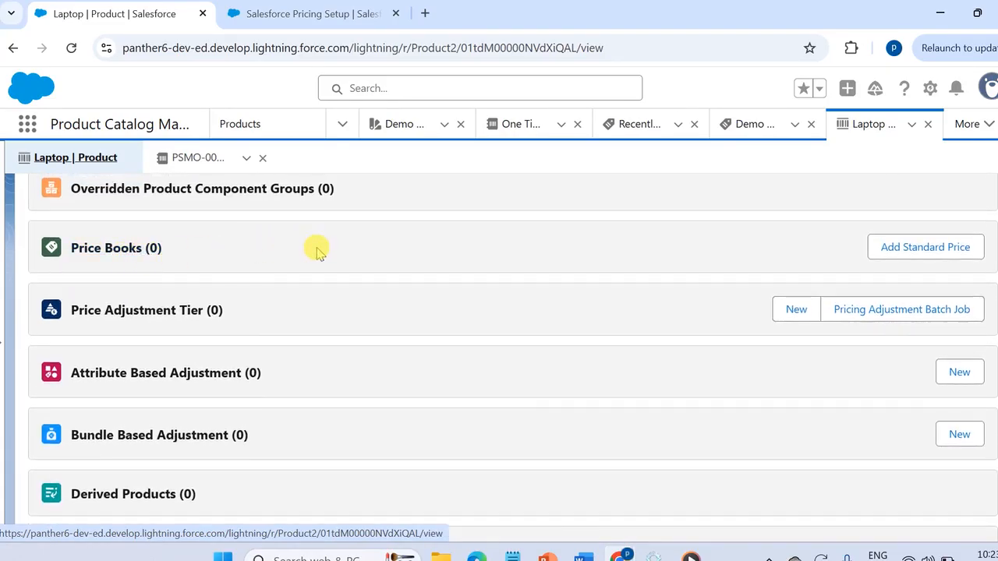
{"action": "left_click", "coordinate": [889, 251]}
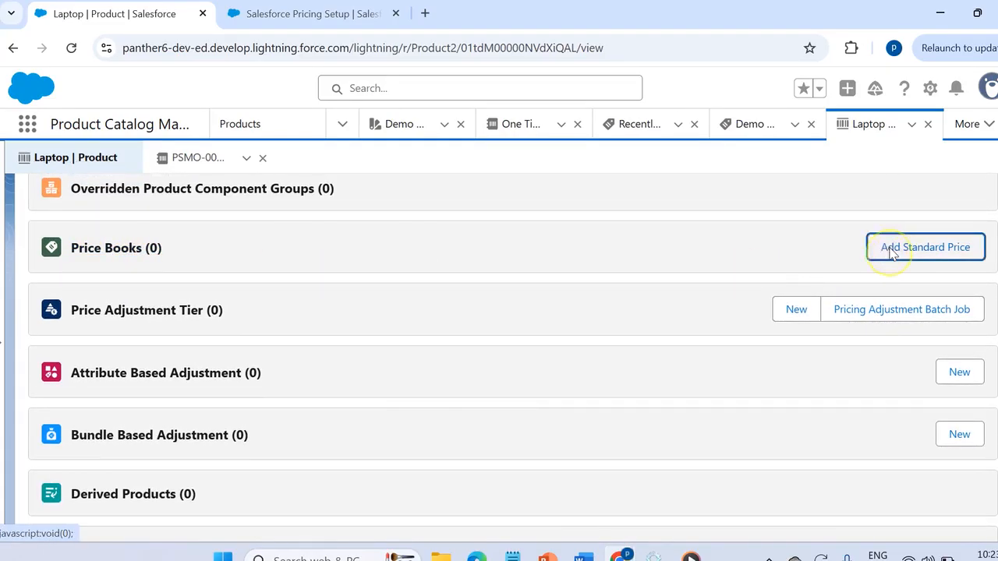
- Set the price book entry's list price to 1000 and its product selling model to One Time, and save it
{"action": "scroll", "coordinate": [417, 436], "scroll_direction": "down", "scroll_amount": 5}
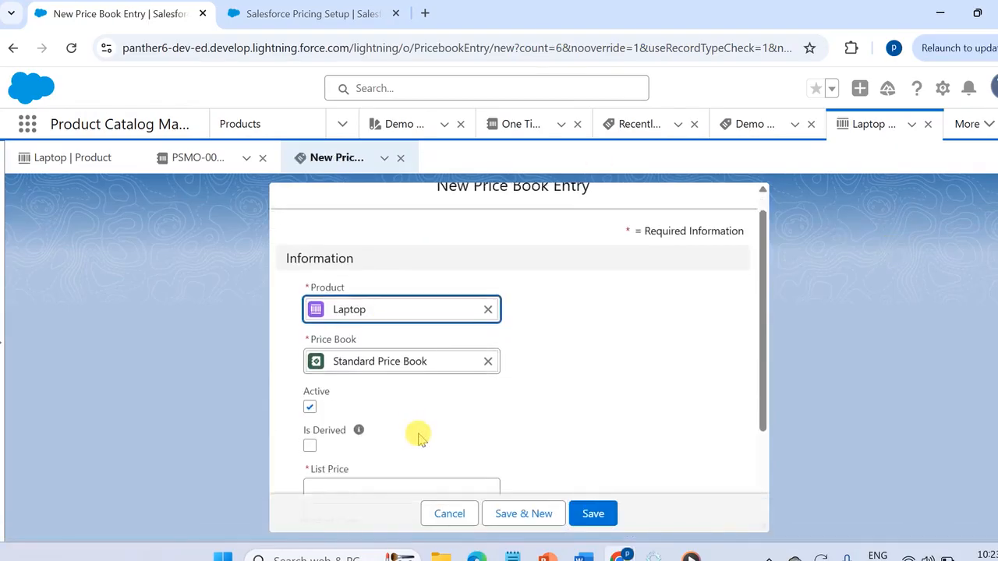
{"action": "left_click", "coordinate": [388, 352]}
{"action": "type", "text": "1"}
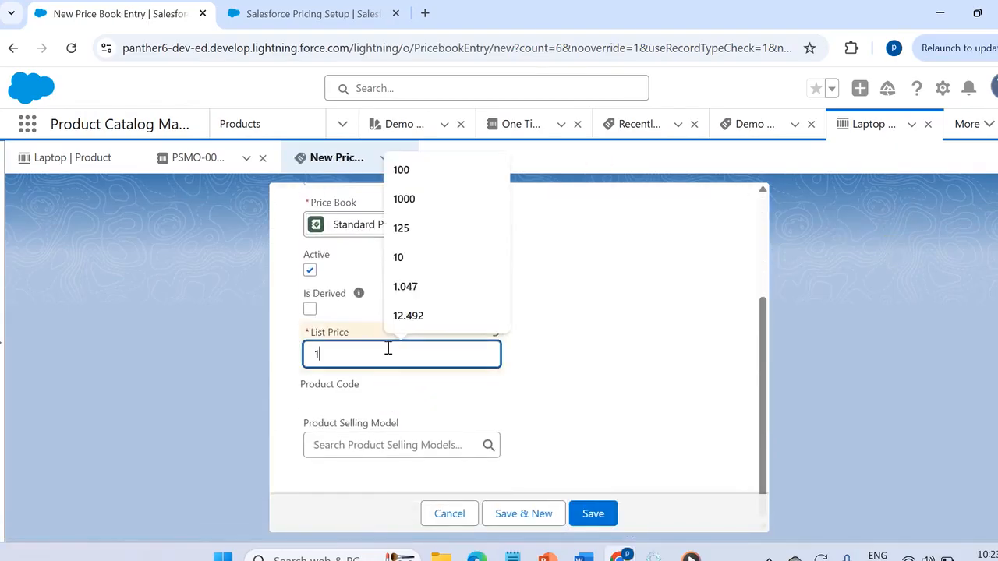
{"action": "type", "text": "000"}
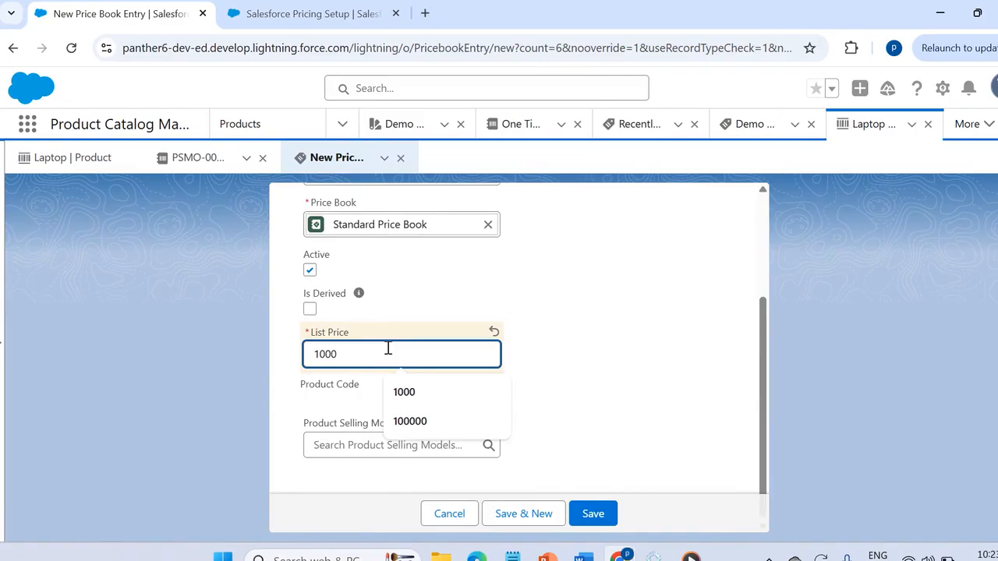
{"action": "left_click", "coordinate": [324, 443]}
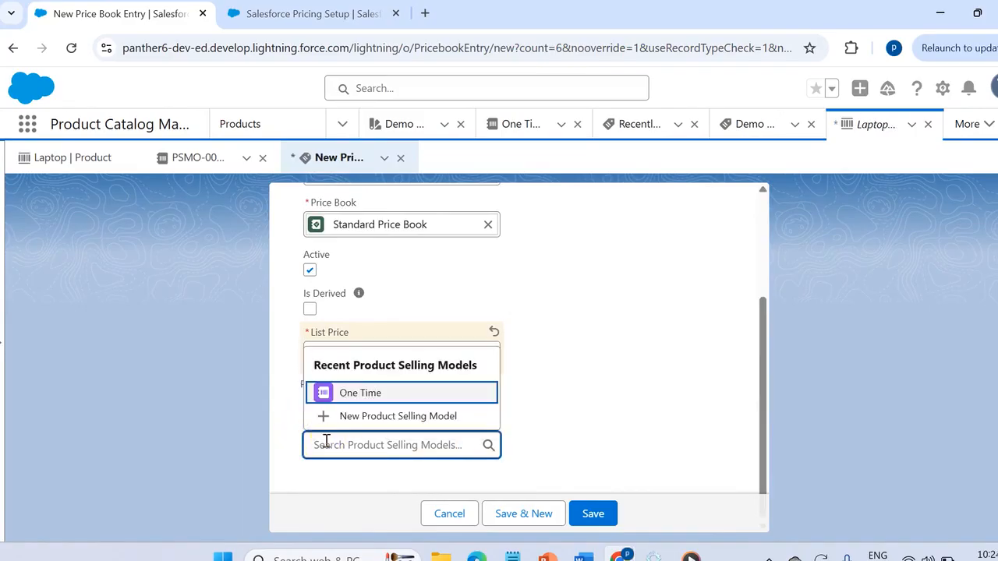
{"action": "left_click", "coordinate": [356, 392]}
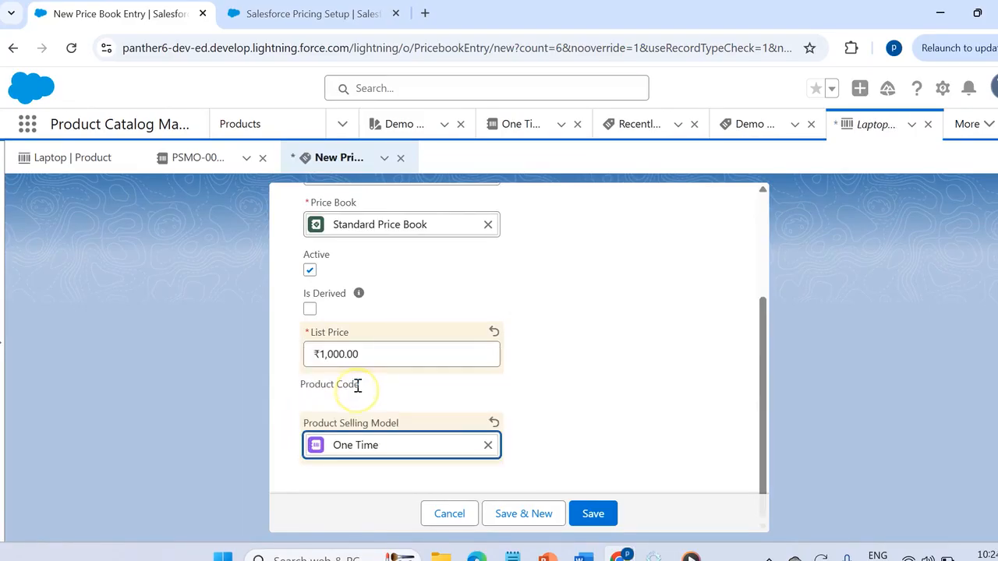
{"action": "left_click", "coordinate": [594, 518]}
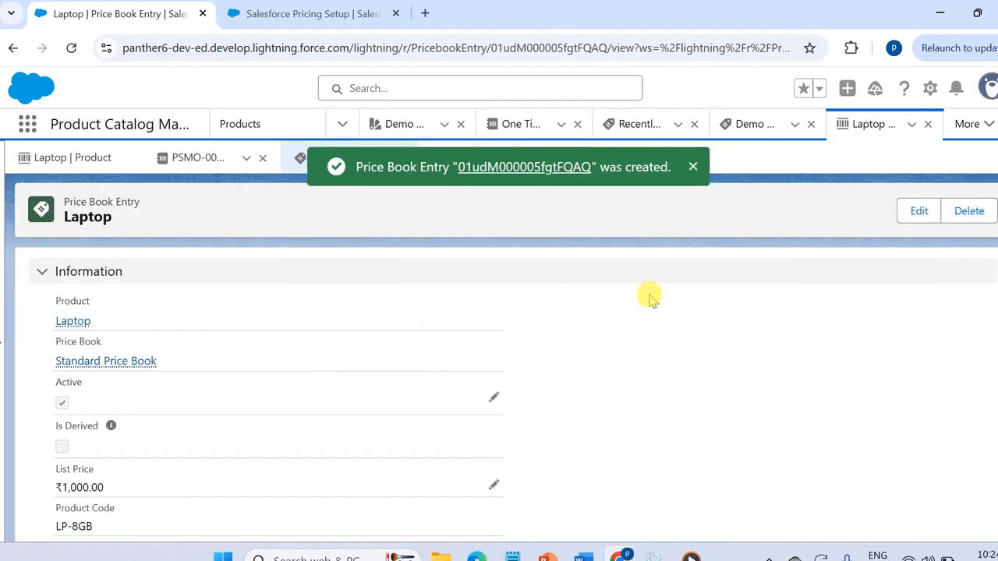
- Open Demo Category within the Demo Catlog catalog
{"action": "left_click", "coordinate": [344, 128]}
{"action": "scroll", "coordinate": [296, 289], "scroll_direction": "down", "scroll_amount": 3}
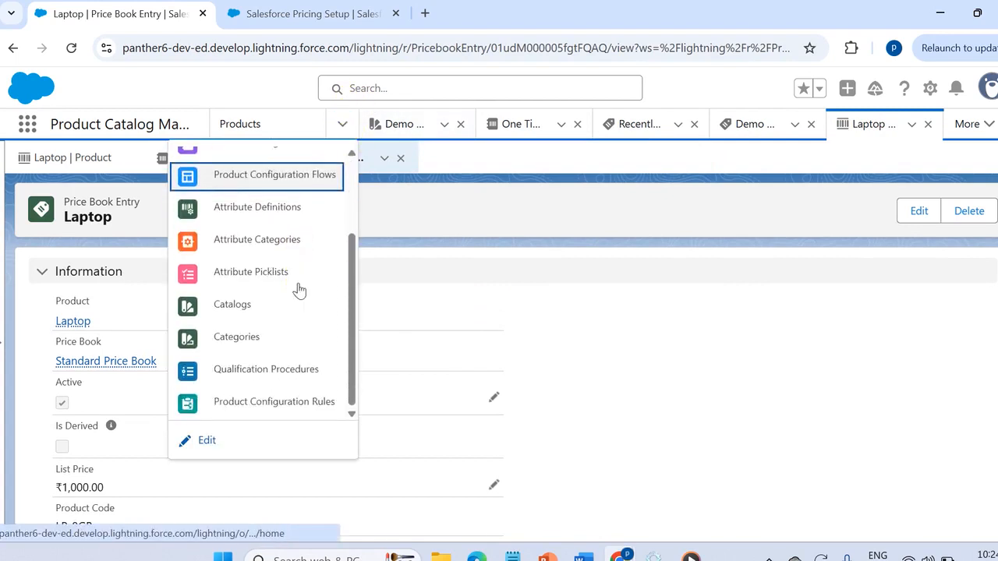
{"action": "left_click", "coordinate": [262, 306]}
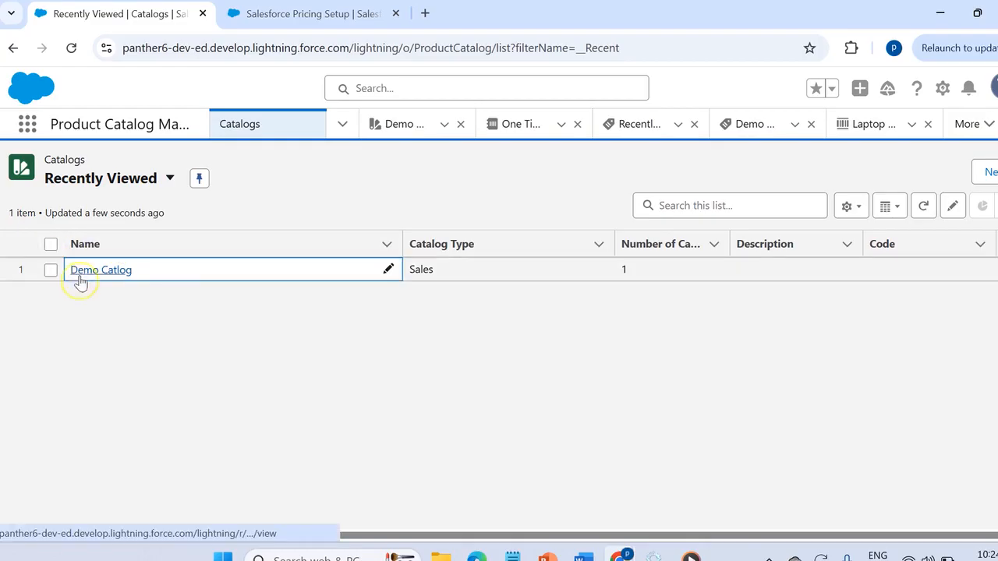
{"action": "left_click", "coordinate": [81, 277]}
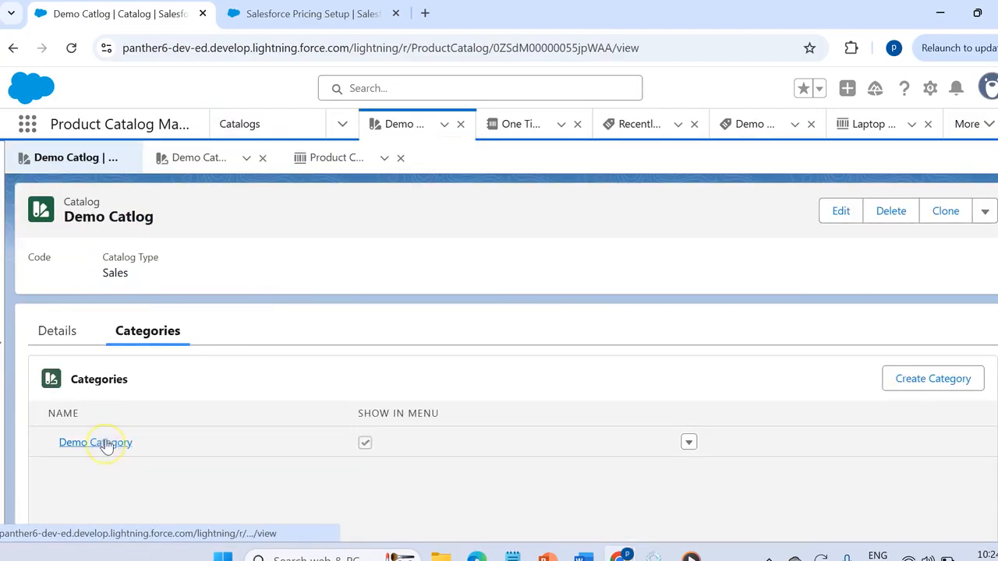
{"action": "left_click", "coordinate": [95, 442]}
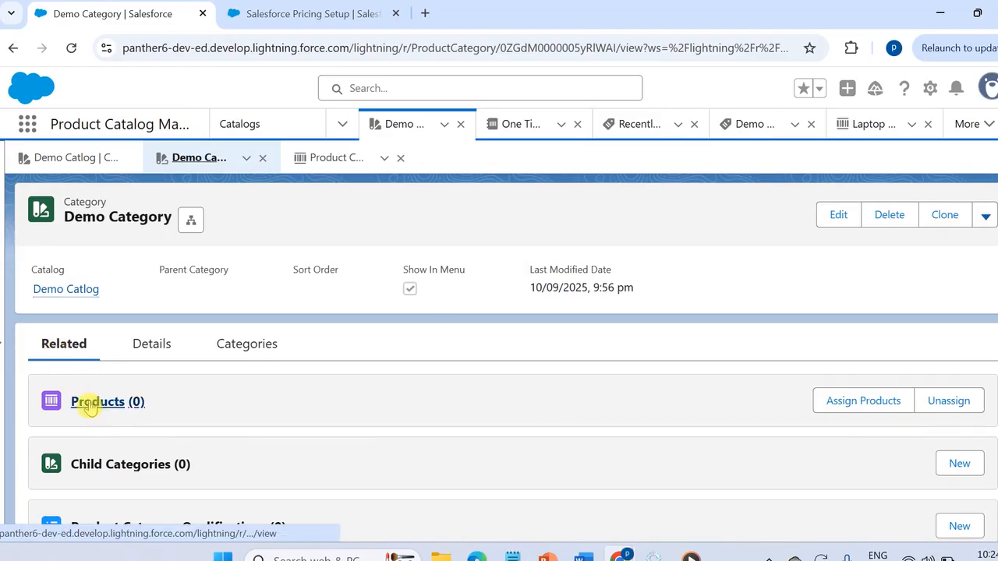
- Assign the first listed Laptop product with code LP-8GB to Demo Category and save the assignment
{"action": "left_click", "coordinate": [863, 400]}
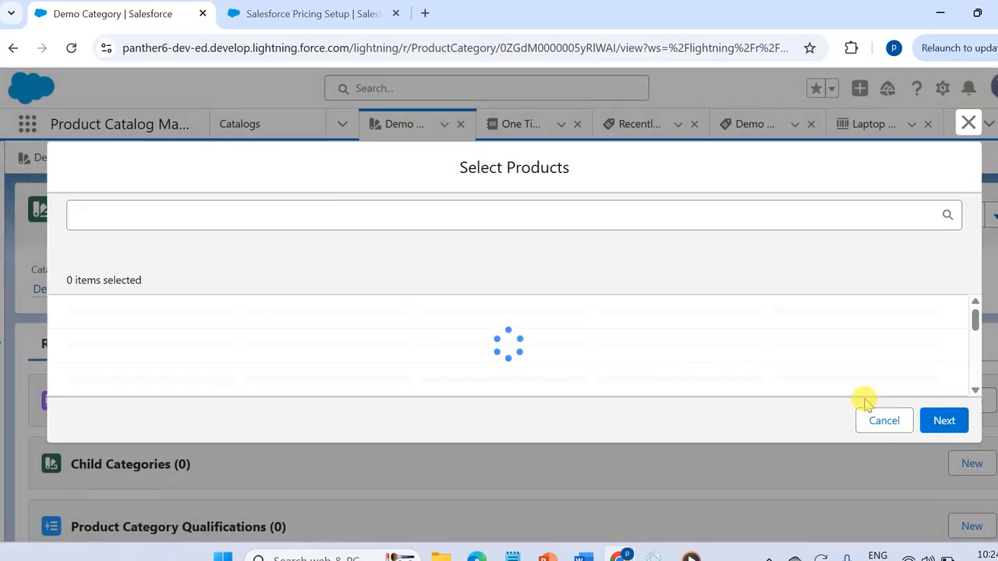
{"action": "left_click", "coordinate": [155, 213]}
{"action": "type", "text": "lap"}
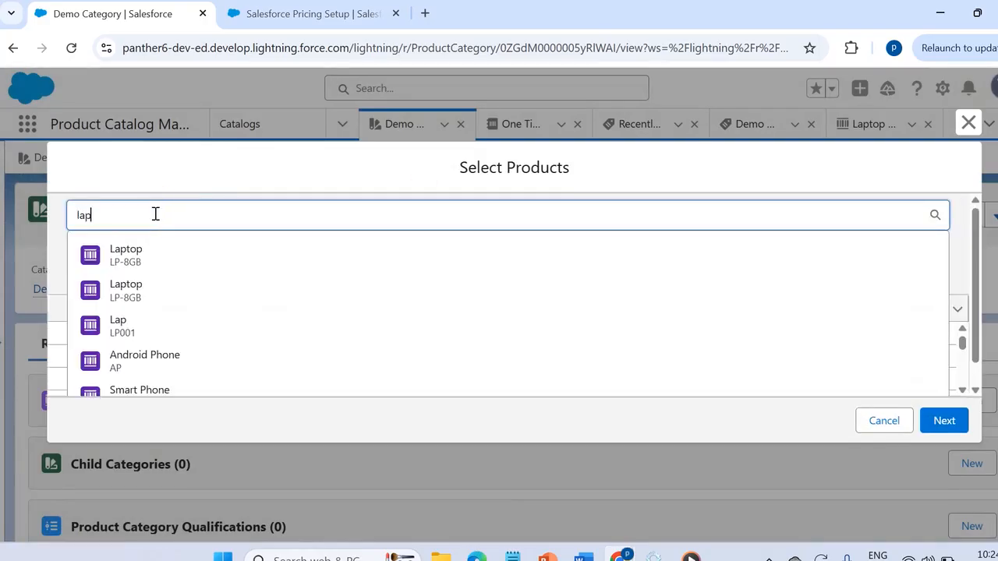
{"action": "type", "text": "to"}
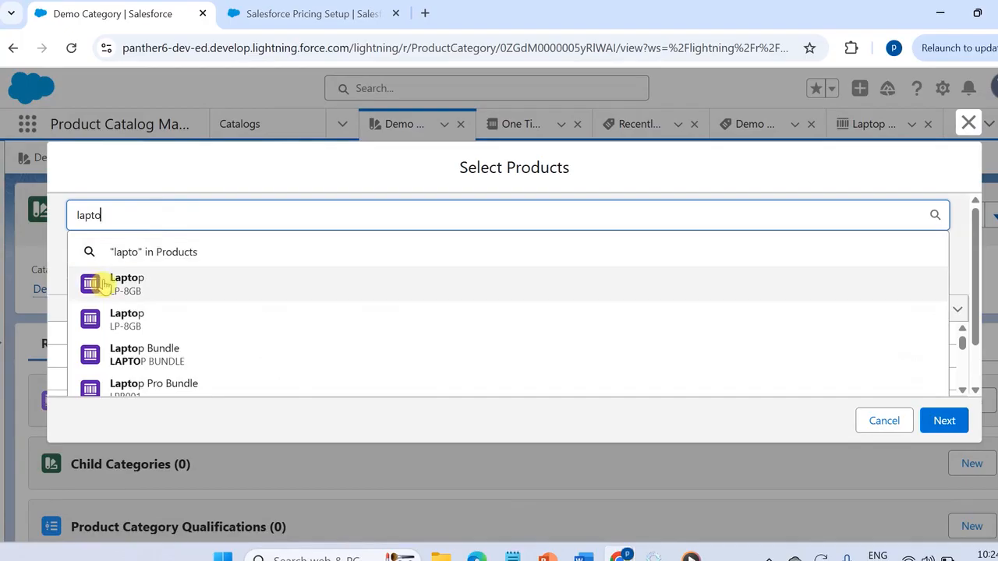
{"action": "left_click", "coordinate": [102, 285]}
{"action": "left_click", "coordinate": [942, 422]}
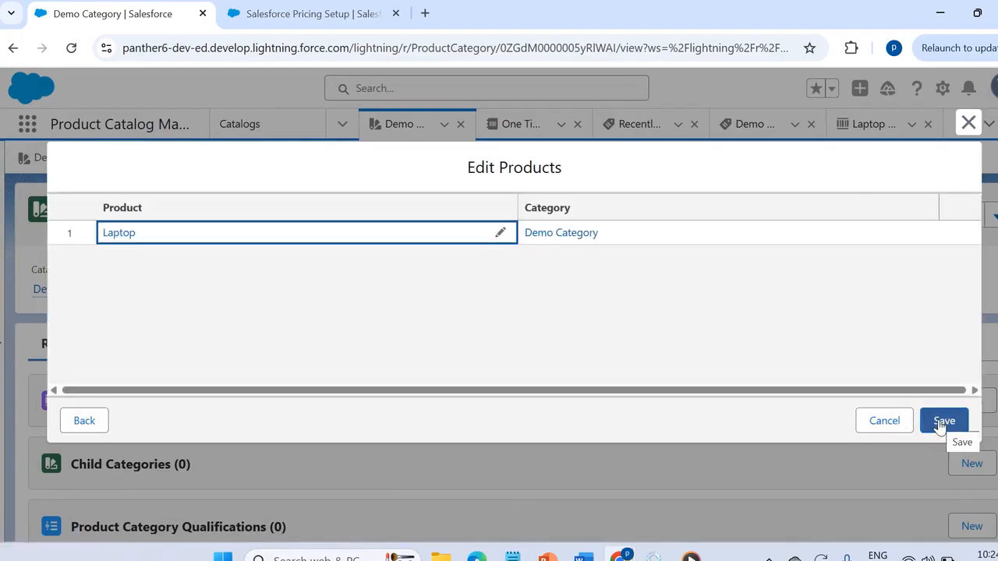
{"action": "left_click", "coordinate": [943, 422]}
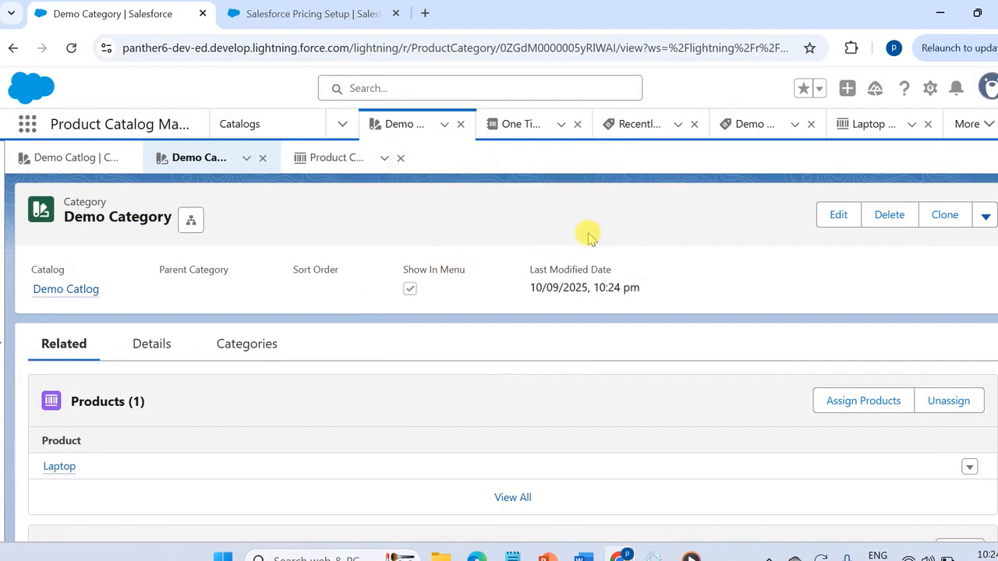
- Open the Salesforce Pricing Setup page in Setup by searching for "pricing setup"
{"action": "left_click", "coordinate": [929, 89]}
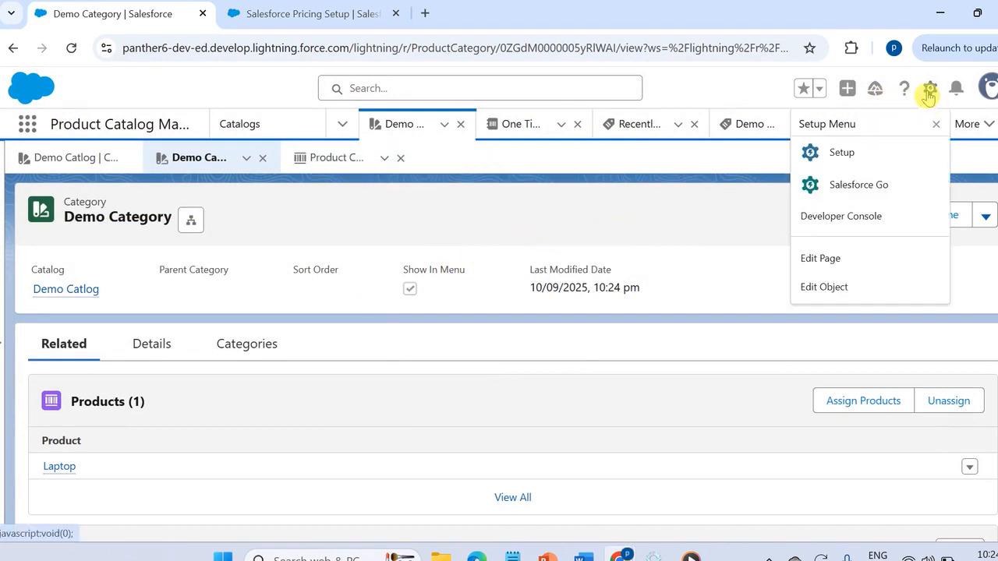
{"action": "left_click", "coordinate": [842, 171]}
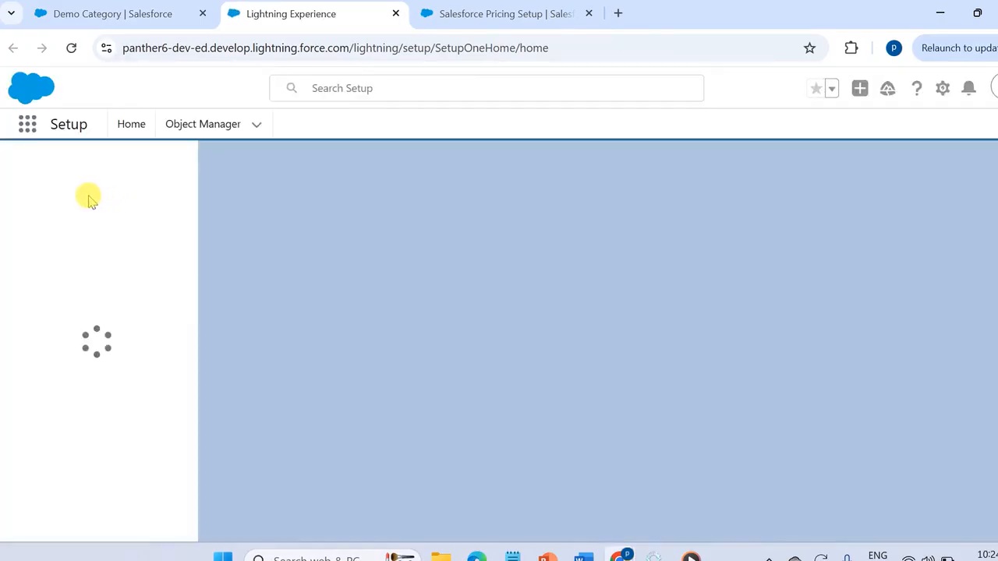
{"action": "left_click", "coordinate": [95, 179]}
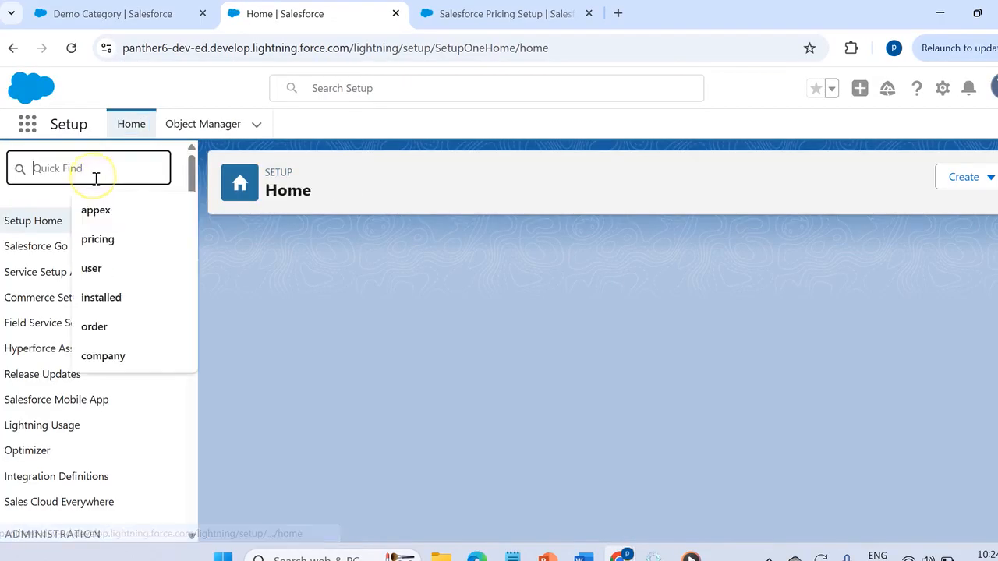
{"action": "type", "text": "pr"}
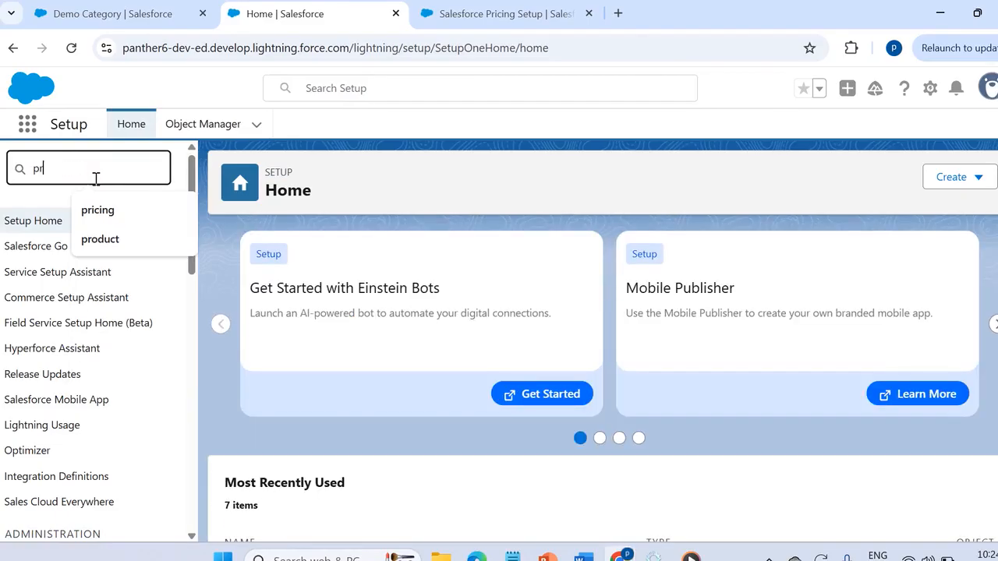
{"action": "type", "text": "icing setup"}
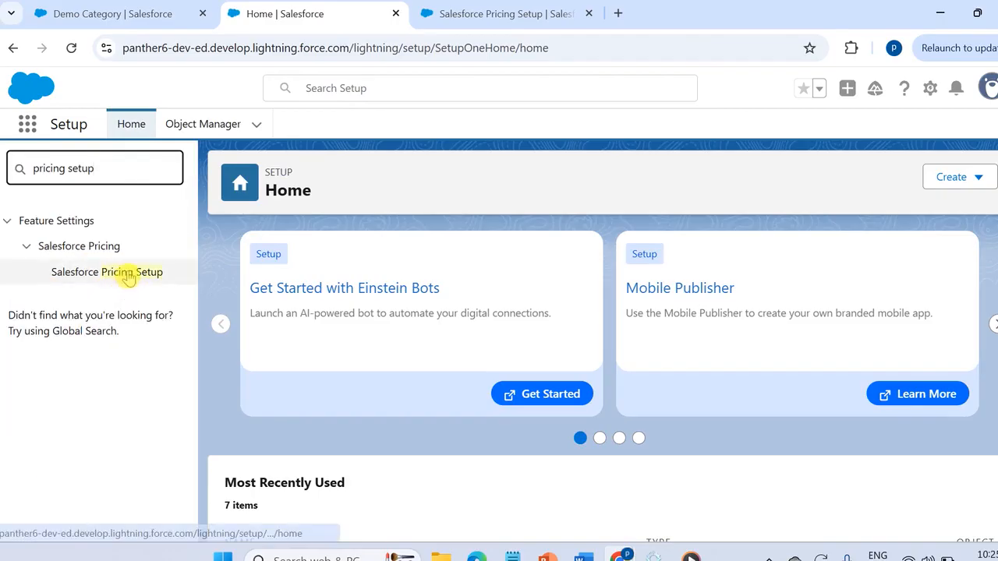
{"action": "left_click", "coordinate": [129, 274]}
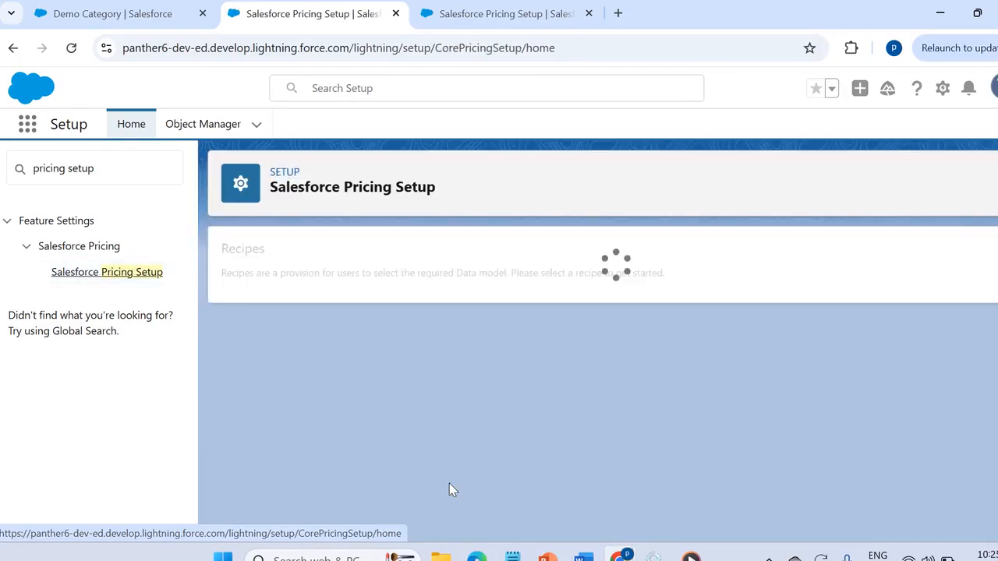
- Sync all pricing data into the pricing tables and confirm the sync
{"action": "scroll", "coordinate": [449, 483], "scroll_direction": "down", "scroll_amount": 1}
{"action": "scroll", "coordinate": [449, 490], "scroll_direction": "down", "scroll_amount": 5}
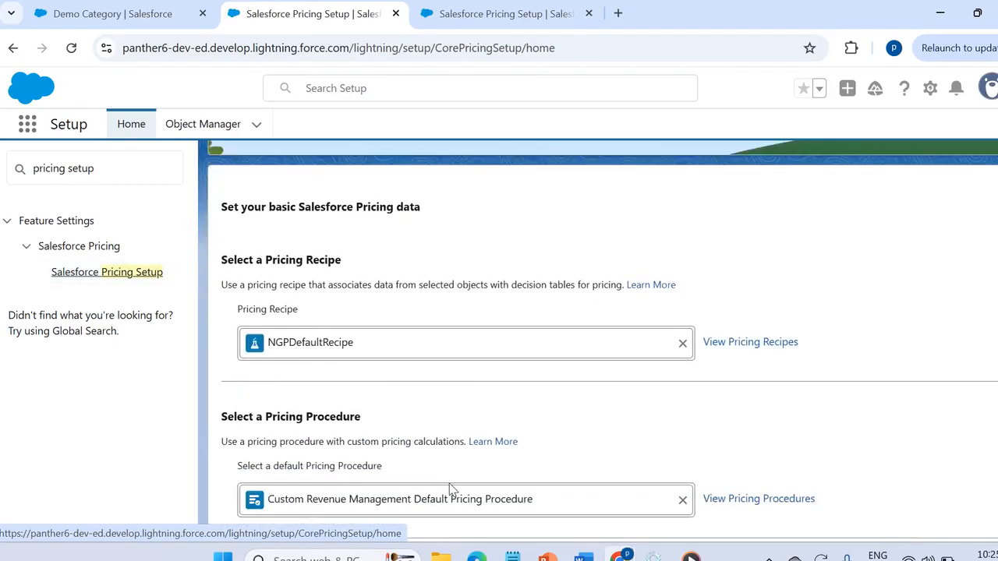
{"action": "scroll", "coordinate": [449, 490], "scroll_direction": "down", "scroll_amount": 1}
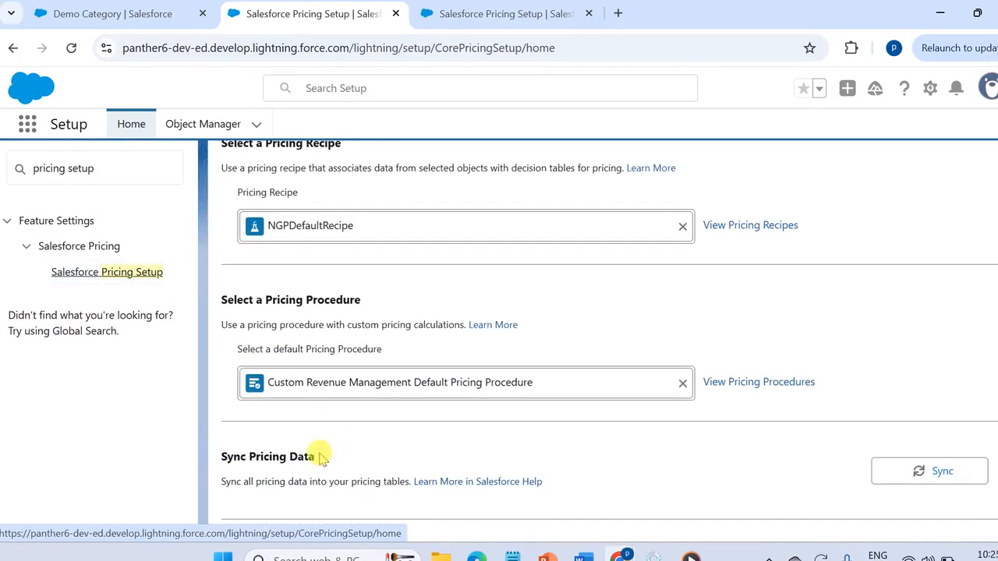
{"action": "left_click_drag", "start_coordinate": [218, 461], "coordinate": [356, 452]}
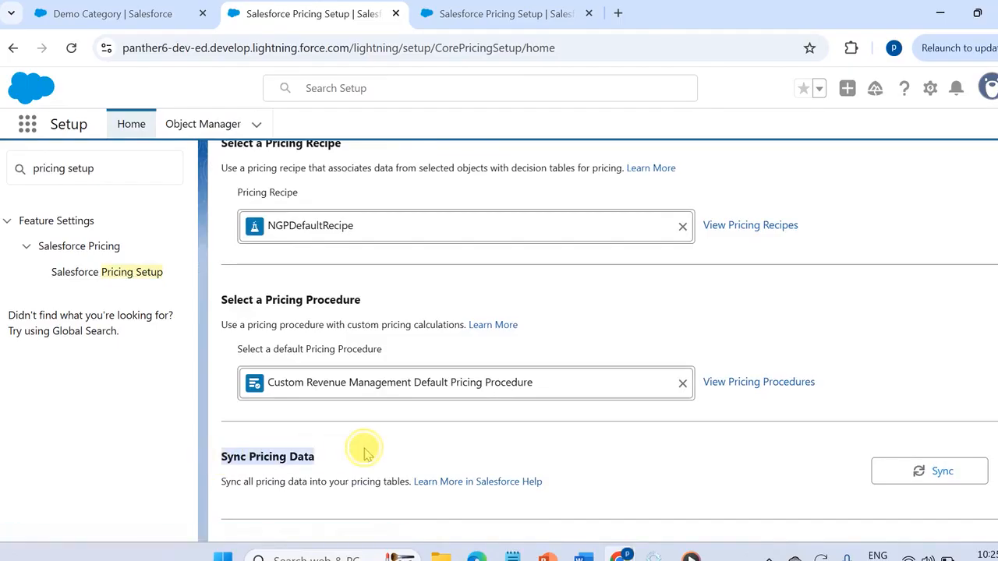
{"action": "left_click", "coordinate": [933, 471]}
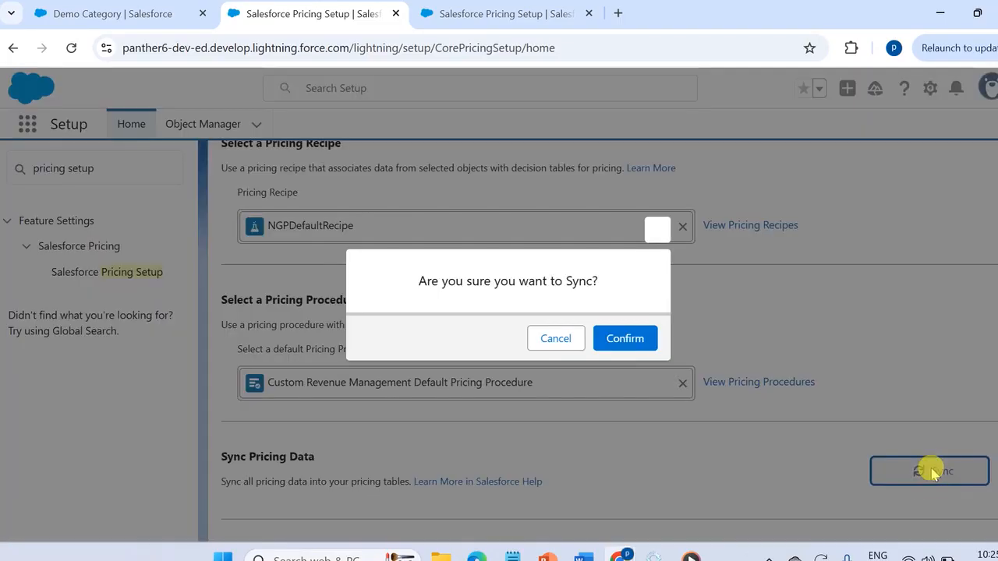
{"action": "left_click", "coordinate": [625, 341]}
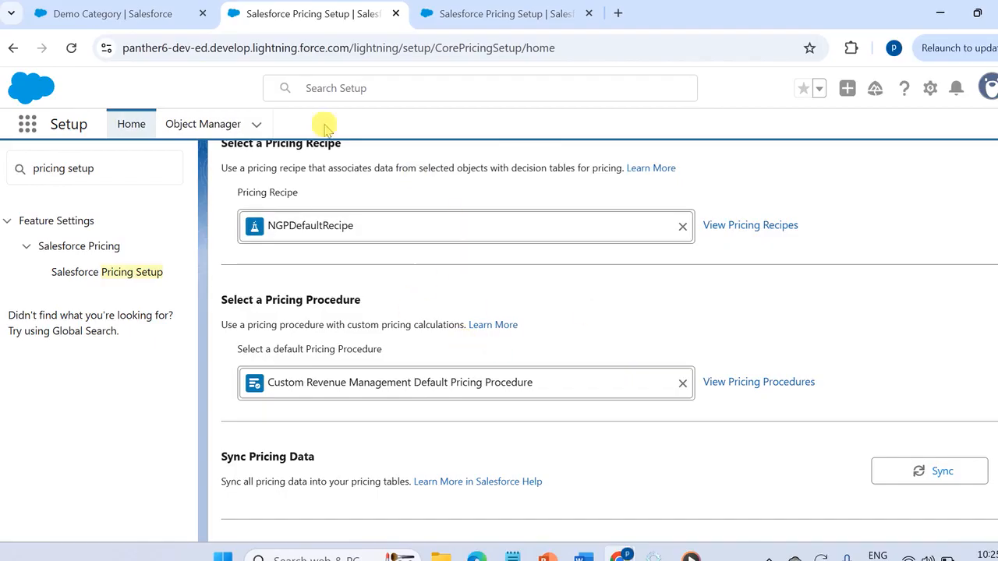
- Return to the Product Catalog Management app, find the Quotes list and open Demo Quote
{"action": "left_click", "coordinate": [96, 9]}
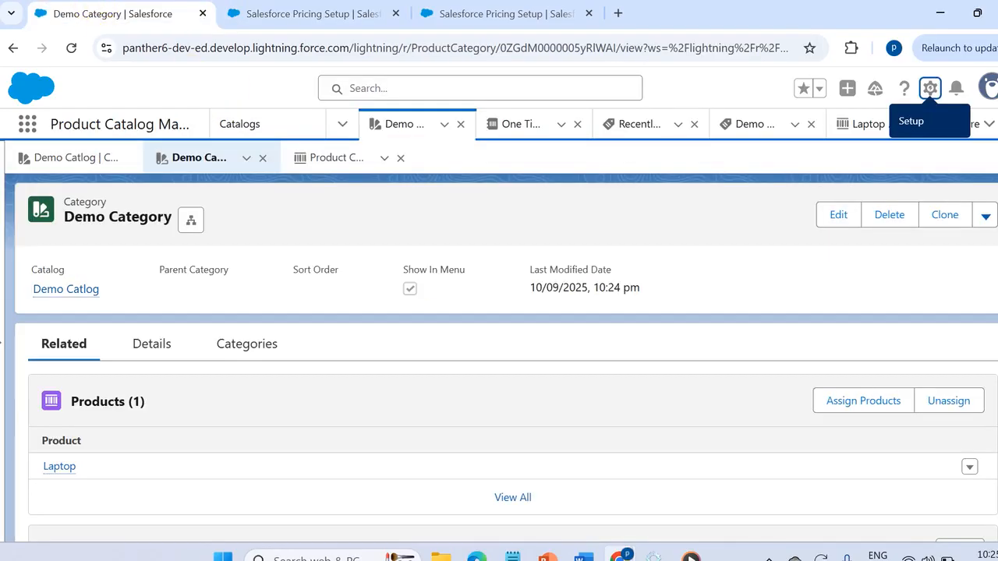
{"action": "left_click", "coordinate": [27, 127]}
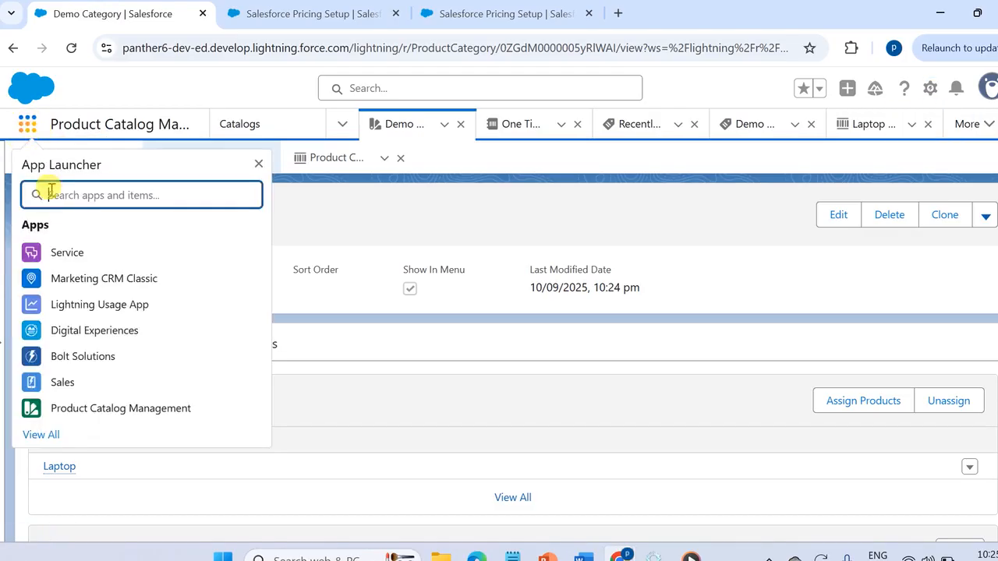
{"action": "type", "text": "quote"}
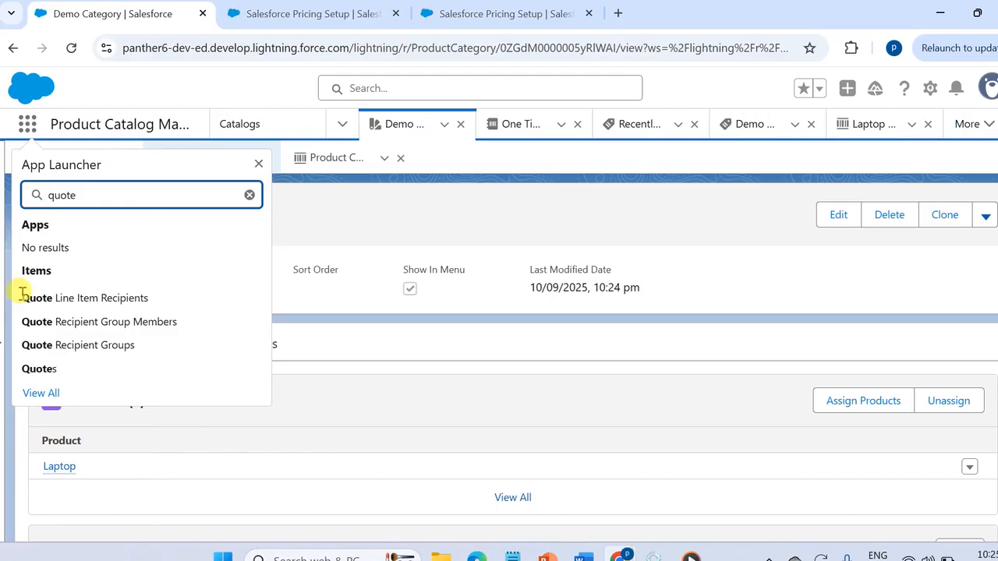
{"action": "left_click", "coordinate": [43, 366]}
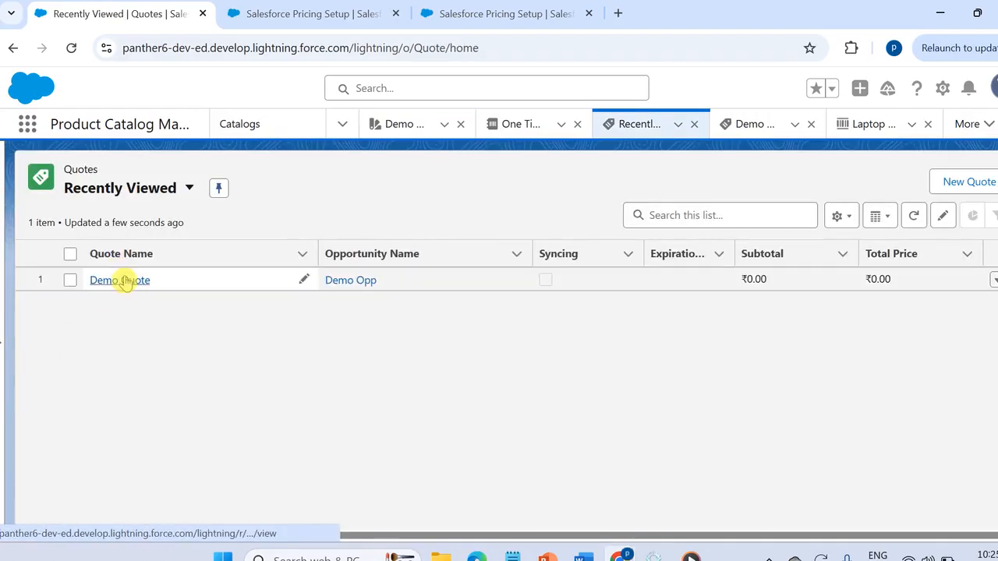
{"action": "left_click", "coordinate": [123, 281]}
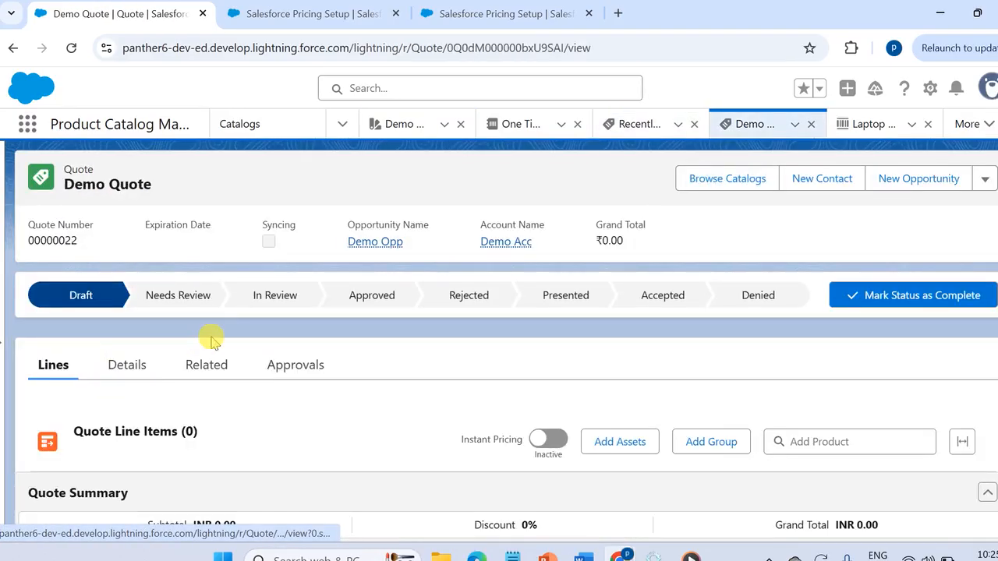
{"action": "scroll", "coordinate": [210, 339], "scroll_direction": "down", "scroll_amount": 1}
{"action": "scroll", "coordinate": [991, 92], "scroll_direction": "up", "scroll_amount": 1}
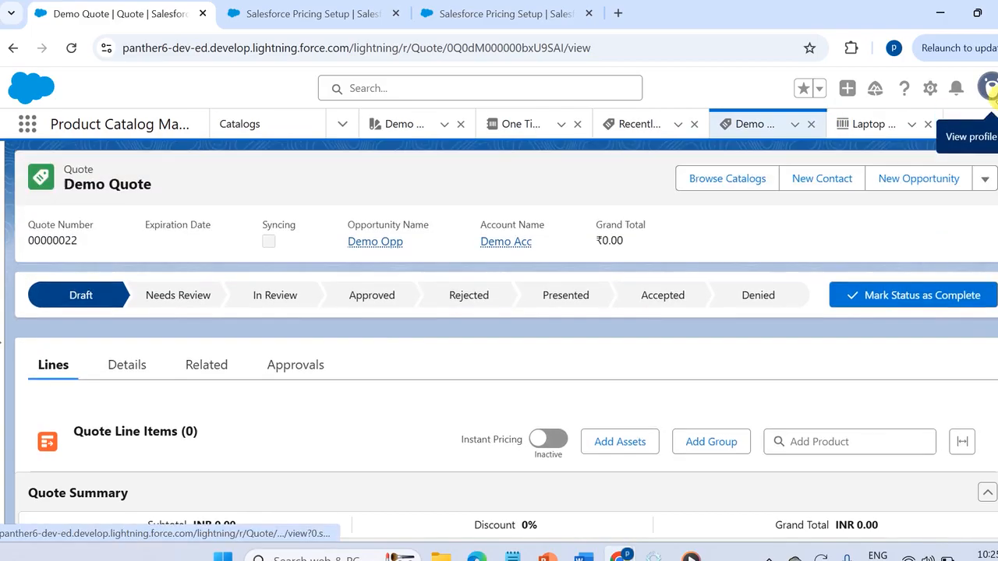
- Browse Demo Catlog from the quote, add one Laptop as a quote line item and save the quote
{"action": "left_click", "coordinate": [738, 181]}
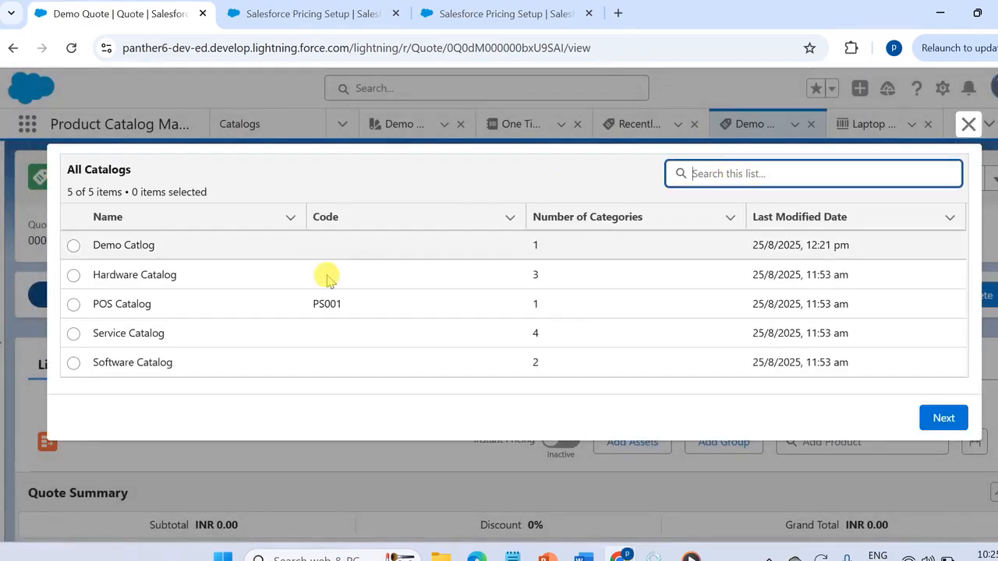
{"action": "left_click", "coordinate": [72, 246]}
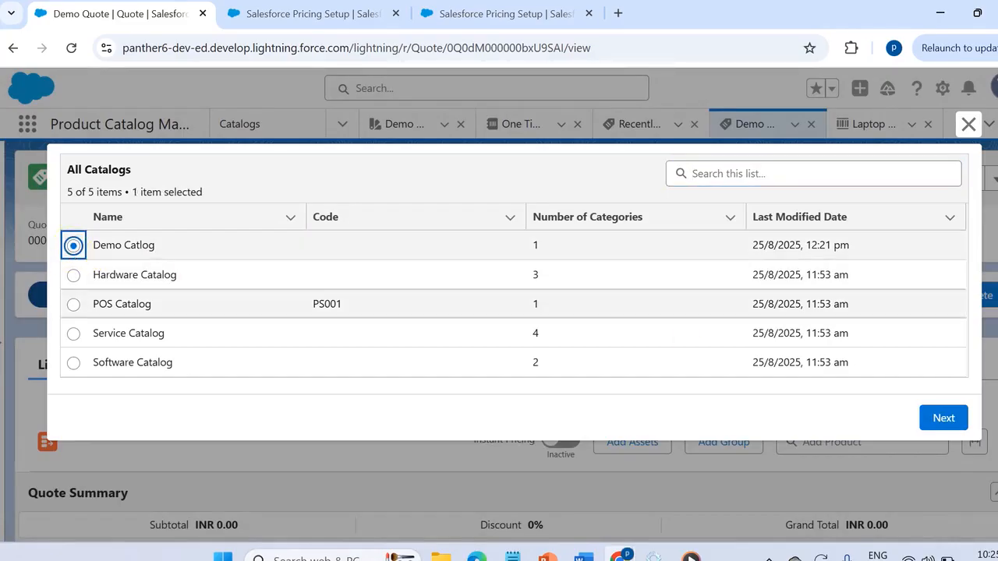
{"action": "left_click", "coordinate": [944, 418]}
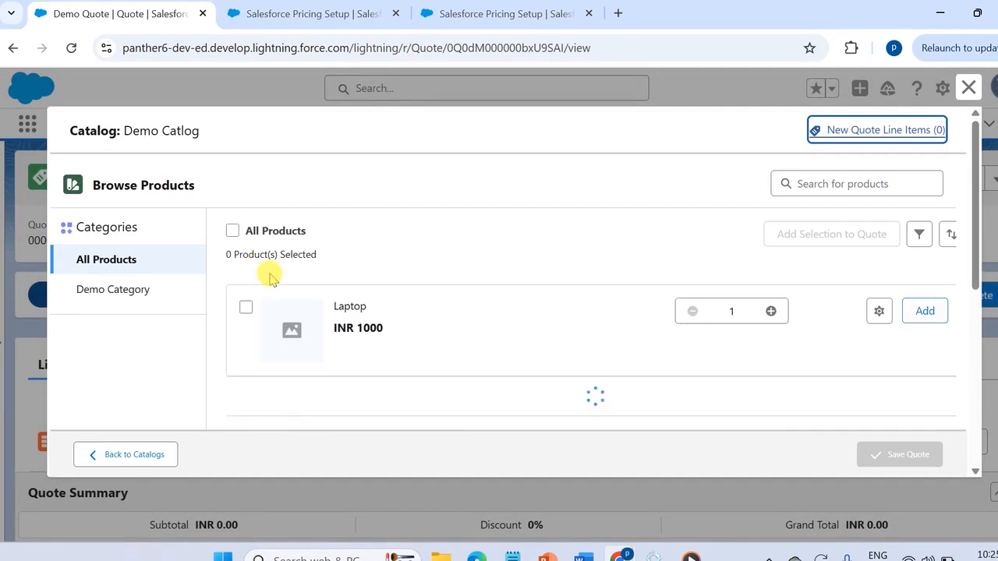
{"action": "left_click", "coordinate": [246, 308]}
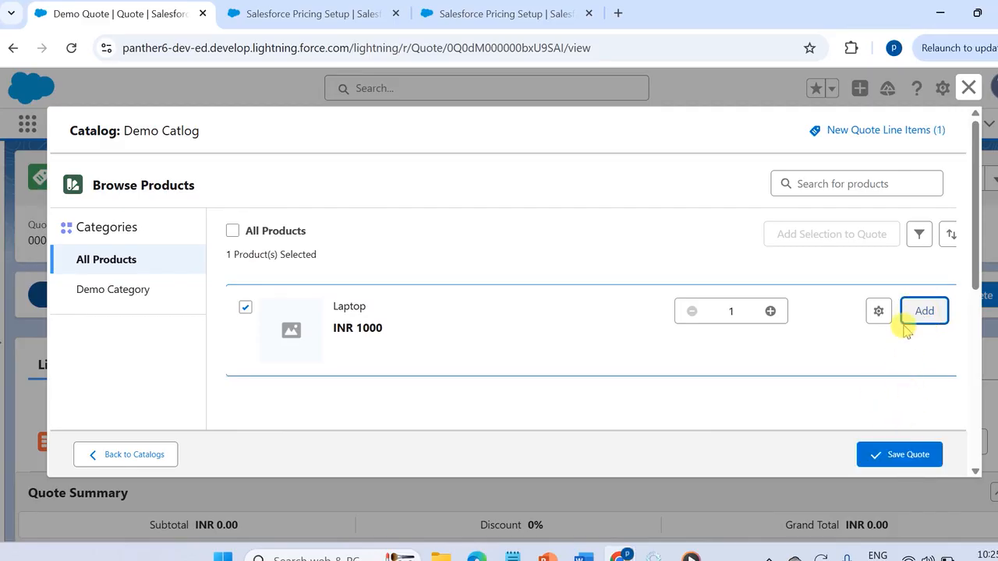
{"action": "left_click", "coordinate": [895, 460]}
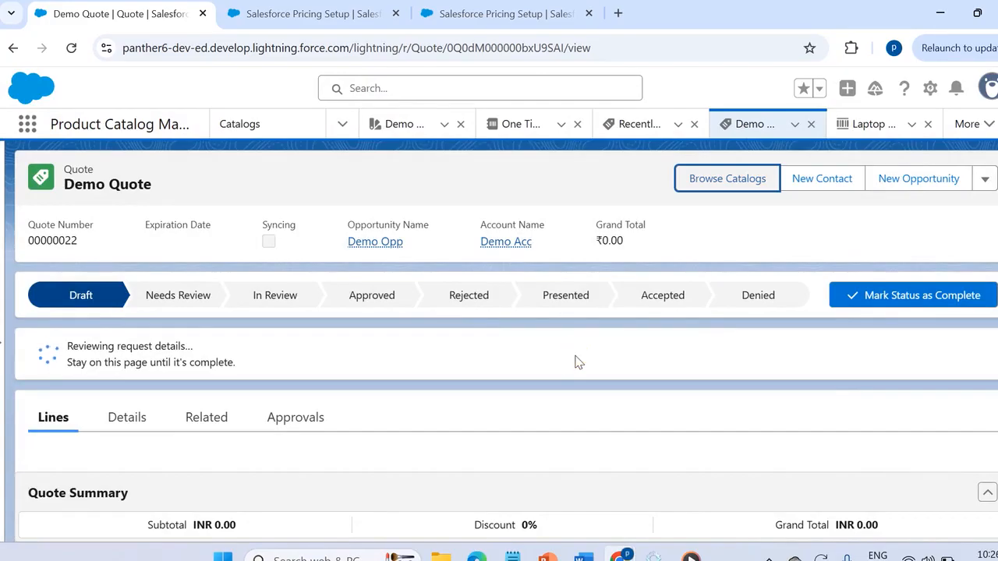
- Examine the Laptop quote line item and view the calculation details of its net unit price
{"action": "scroll", "coordinate": [576, 358], "scroll_direction": "down", "scroll_amount": 3}
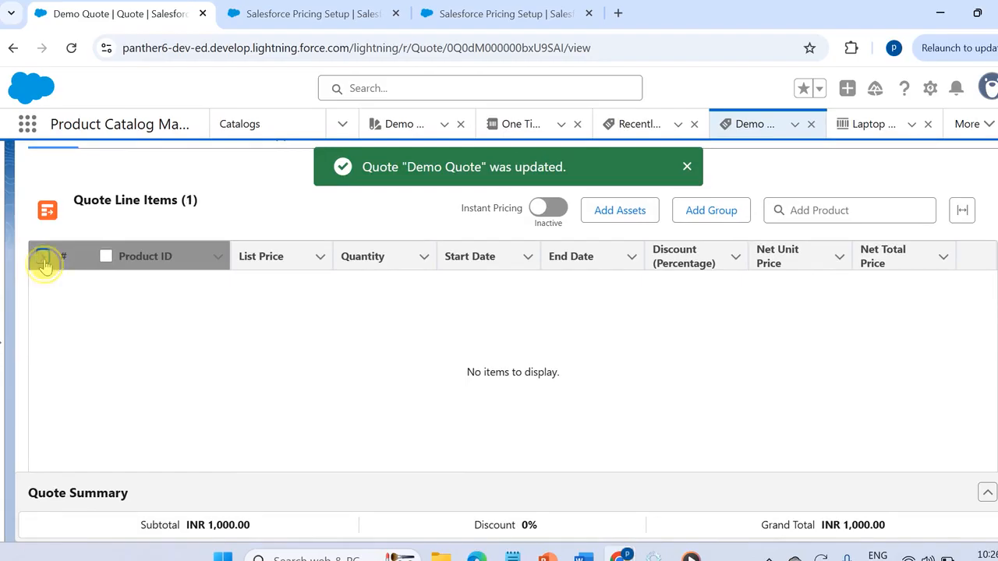
{"action": "left_click", "coordinate": [43, 259]}
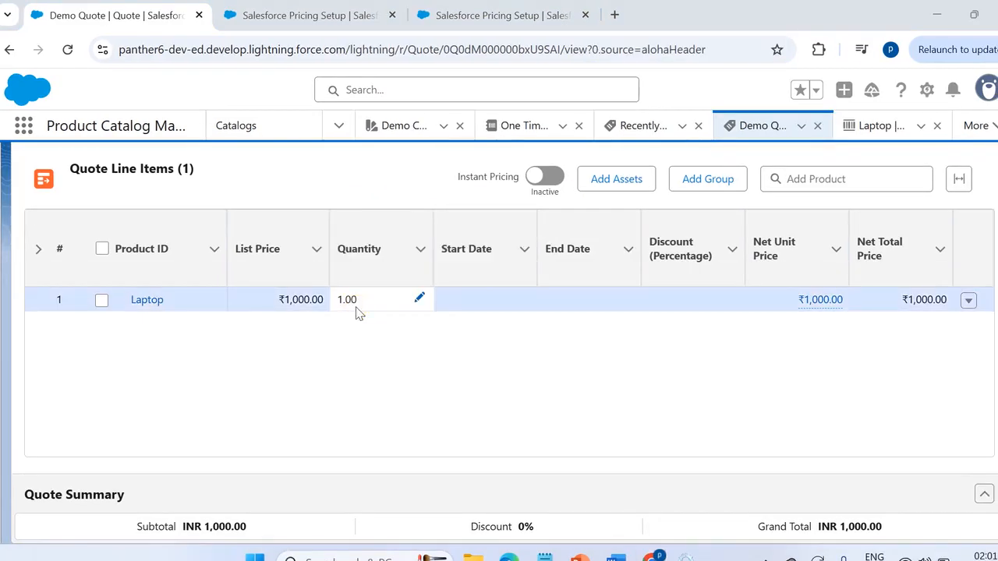
{"action": "left_click", "coordinate": [791, 312]}
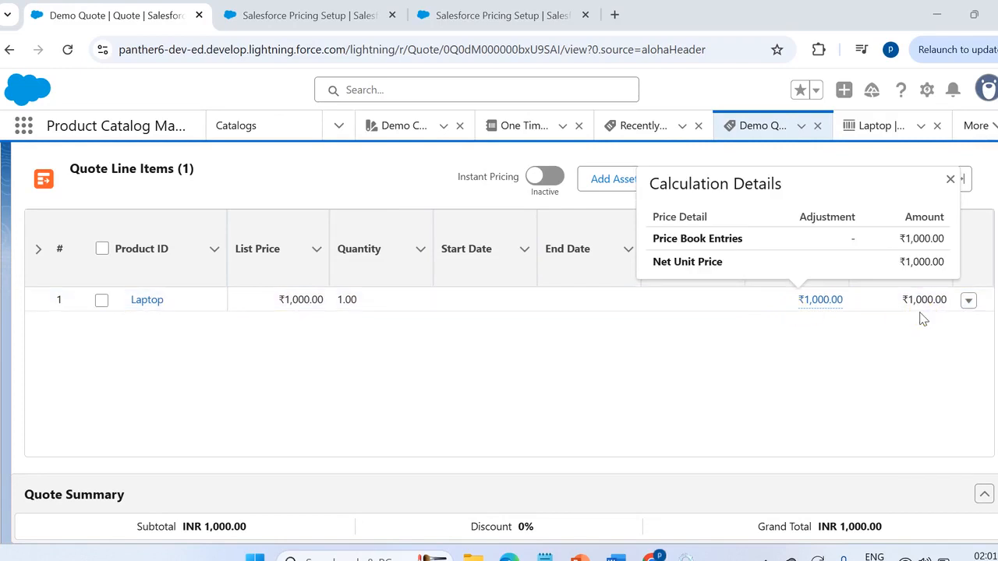
- Set the Laptop line's quantity to 5, activate Instant Pricing and save the quote line changes
{"action": "left_click", "coordinate": [382, 297]}
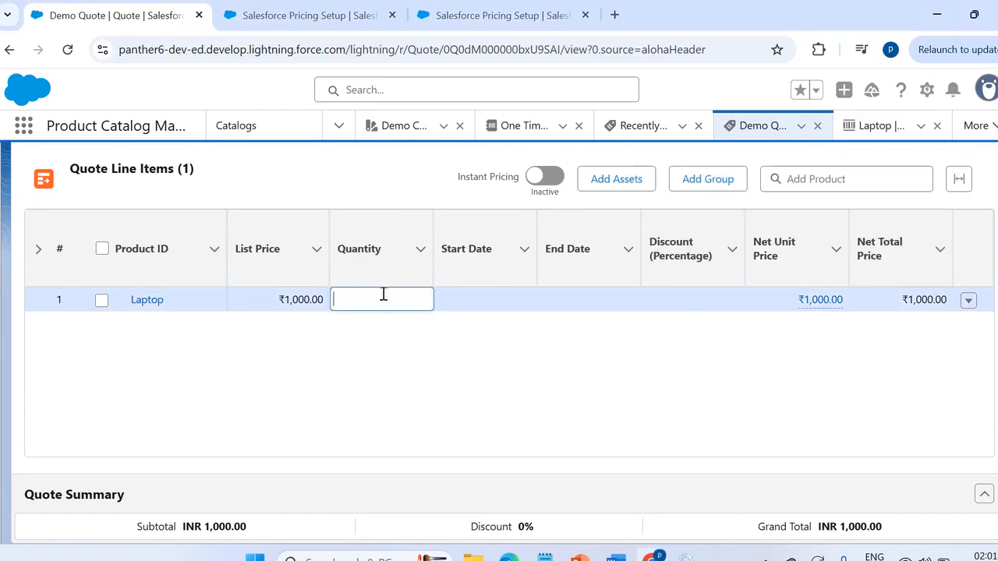
{"action": "type", "text": "5"}
{"action": "left_click", "coordinate": [408, 328]}
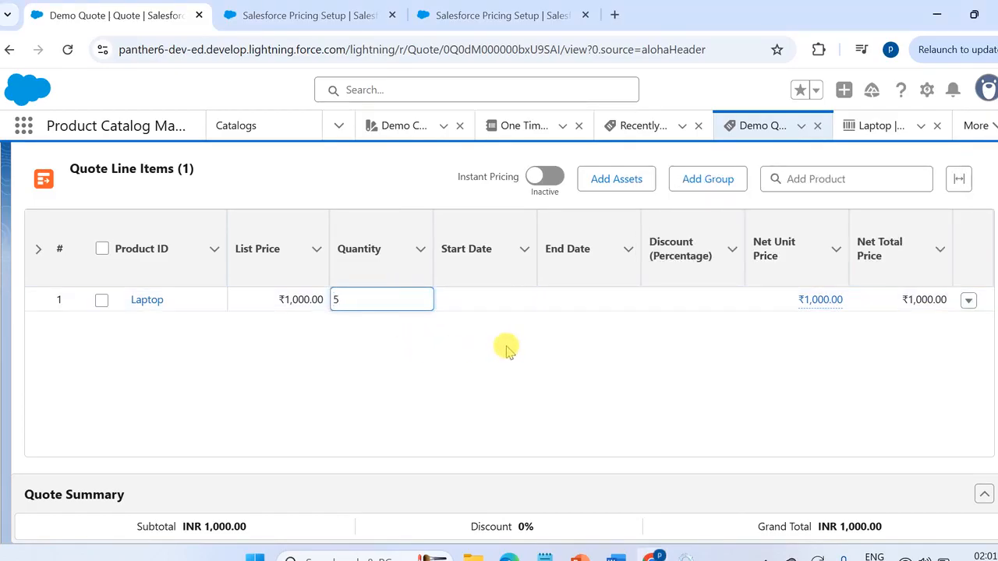
{"action": "left_click", "coordinate": [546, 179]}
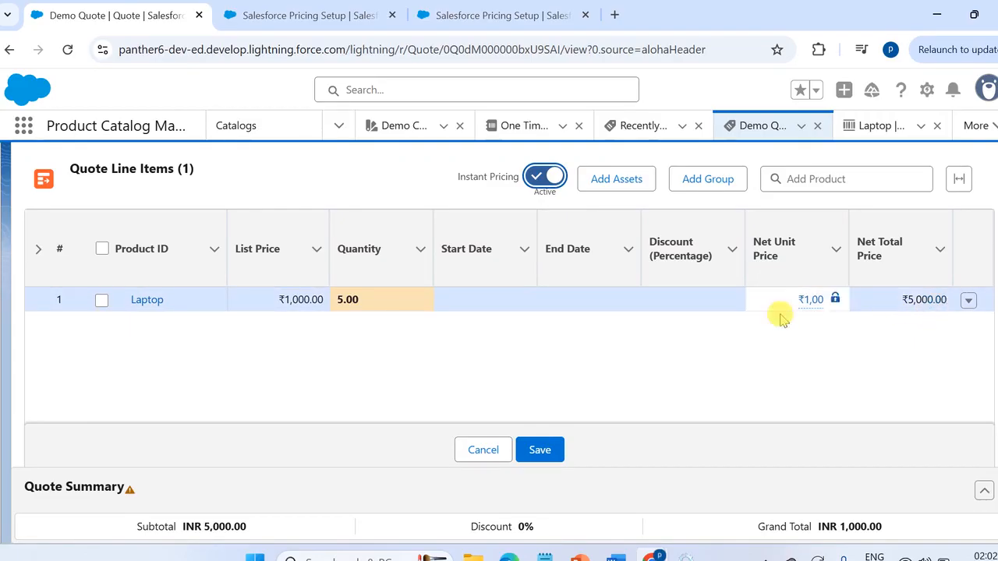
{"action": "left_click", "coordinate": [538, 452]}
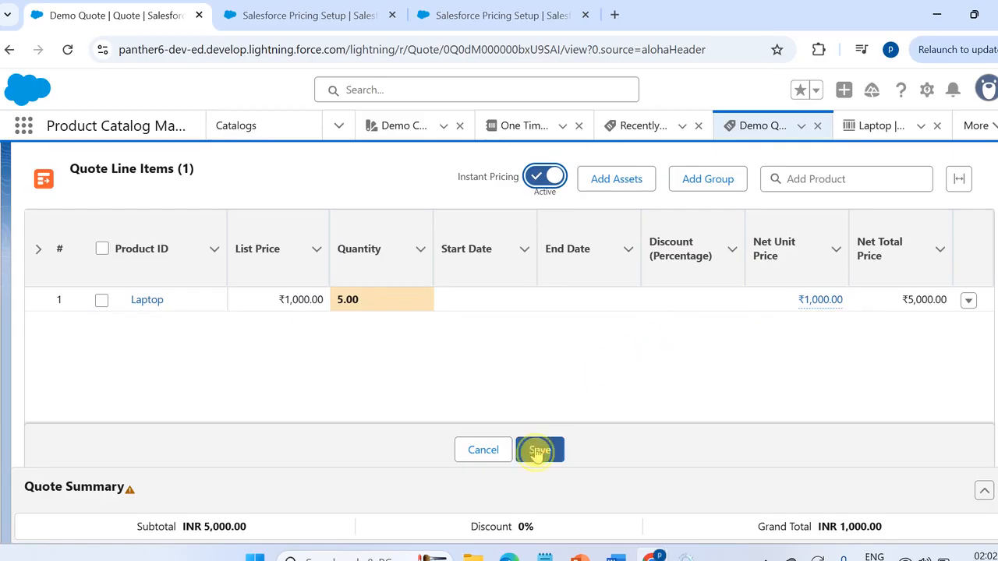